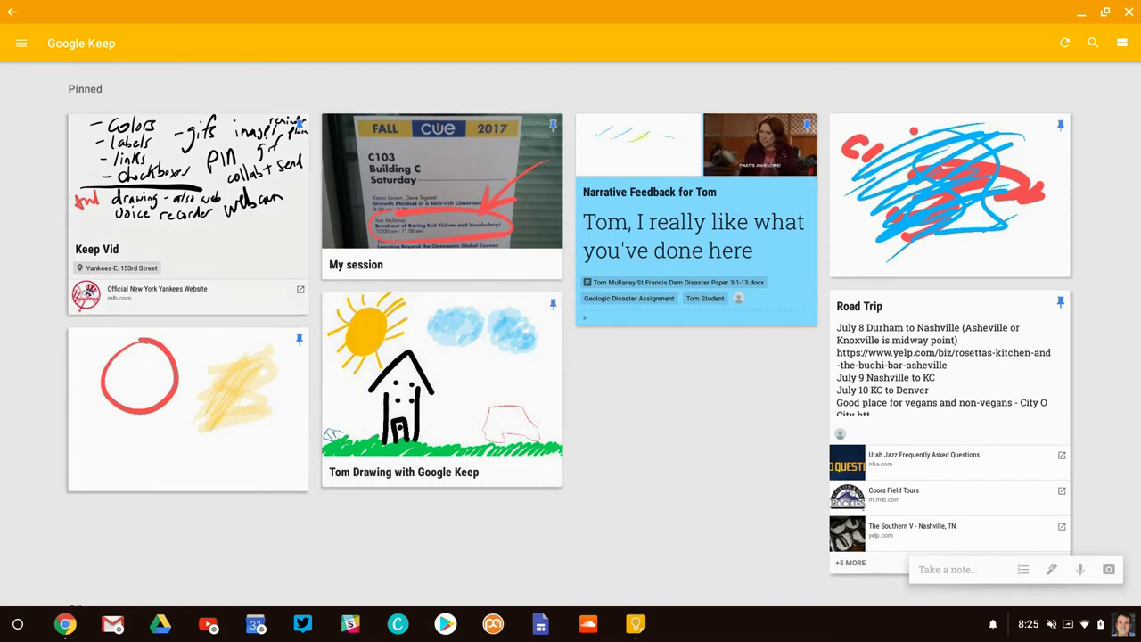
View the contents of the pinned Keep Vid note and return to the notes overview
click(188, 181)
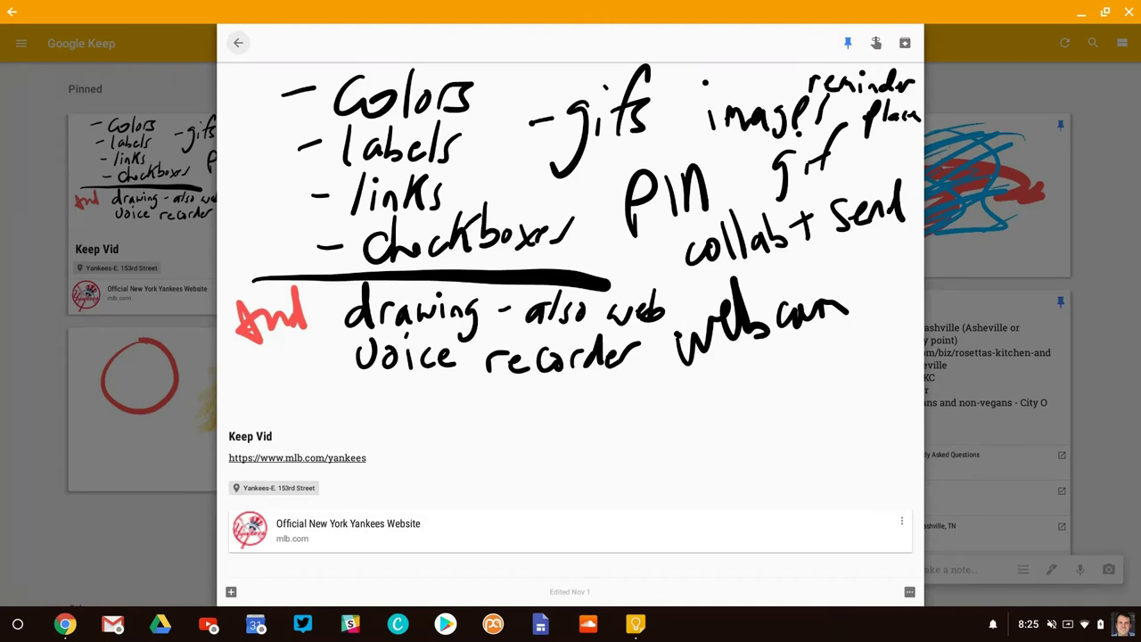
click(238, 43)
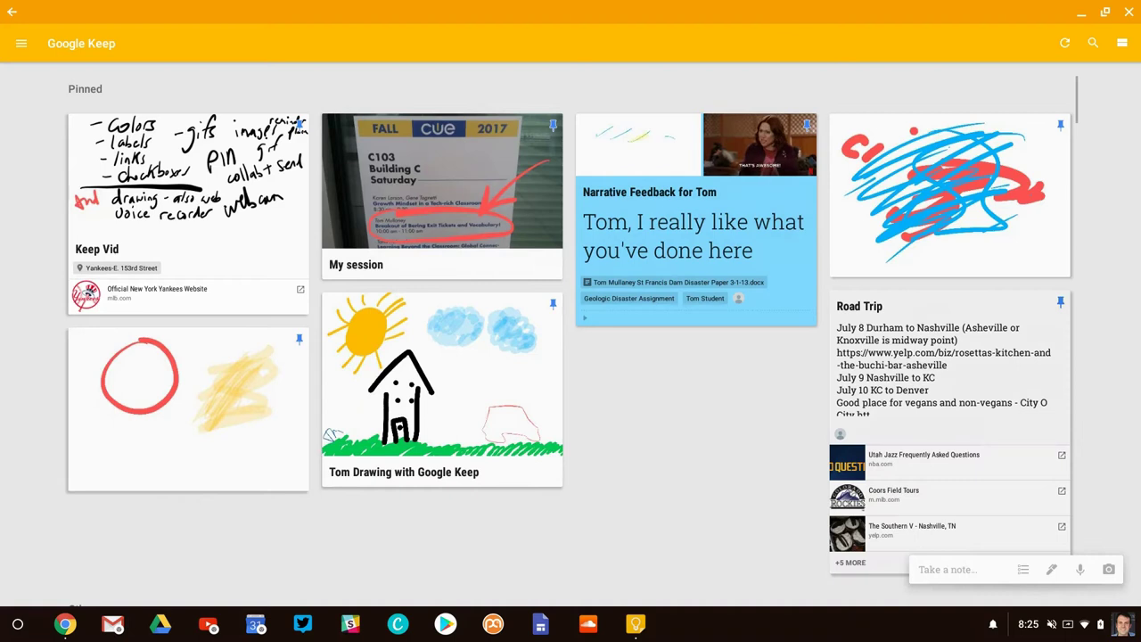
click(958, 569)
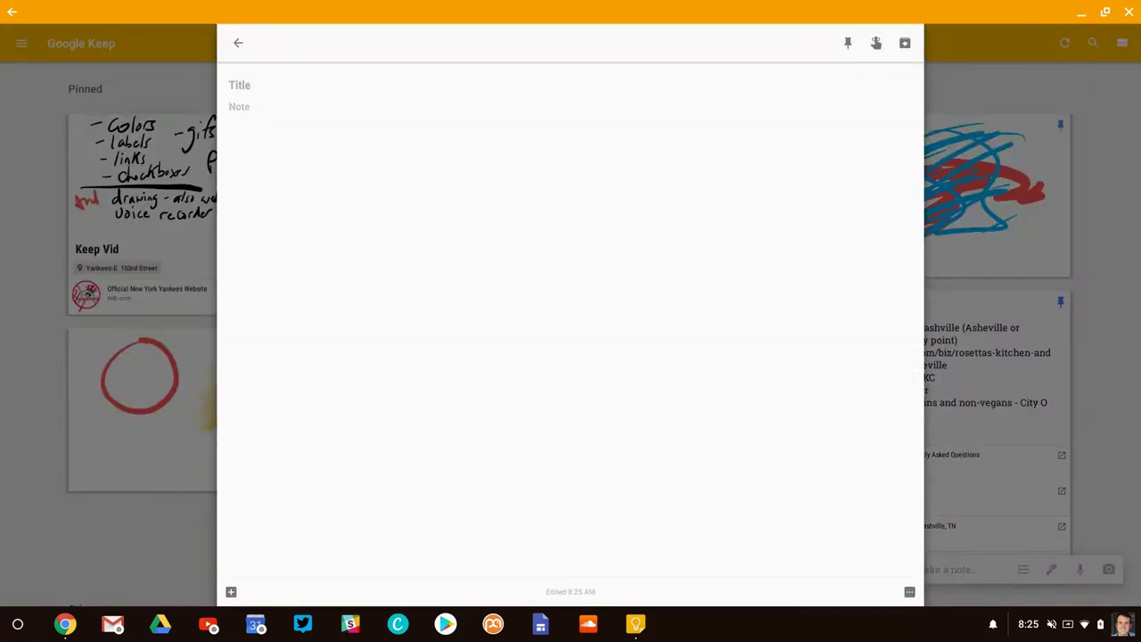
text(Title)
right_click(259, 109)
click(281, 239)
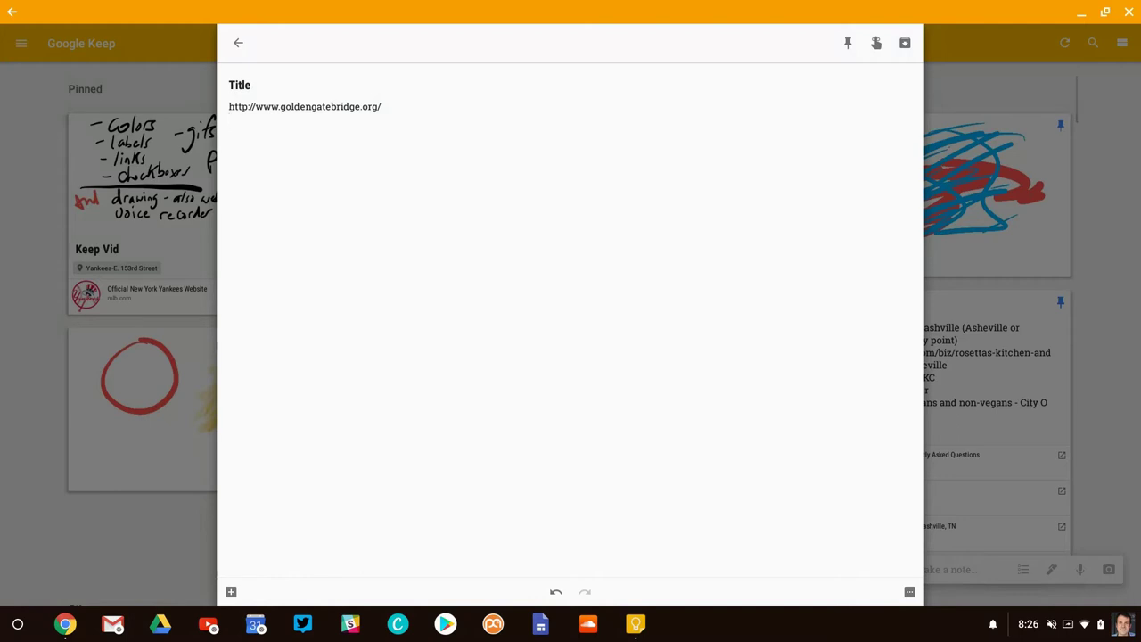
Take a webcam photo and attach it to the new note
click(231, 592)
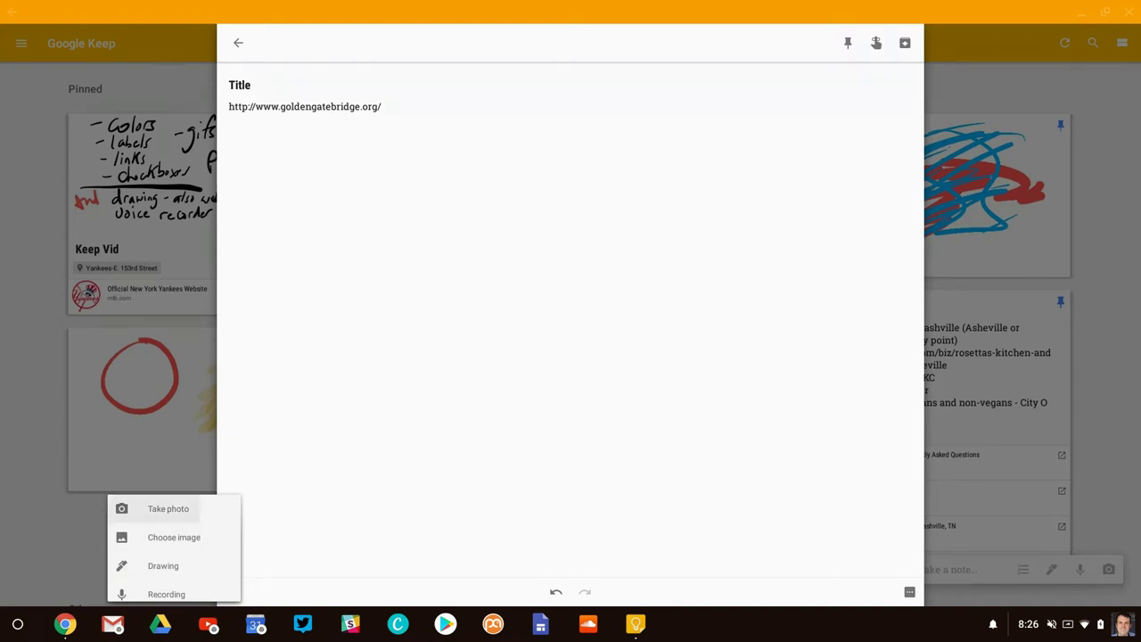
click(167, 508)
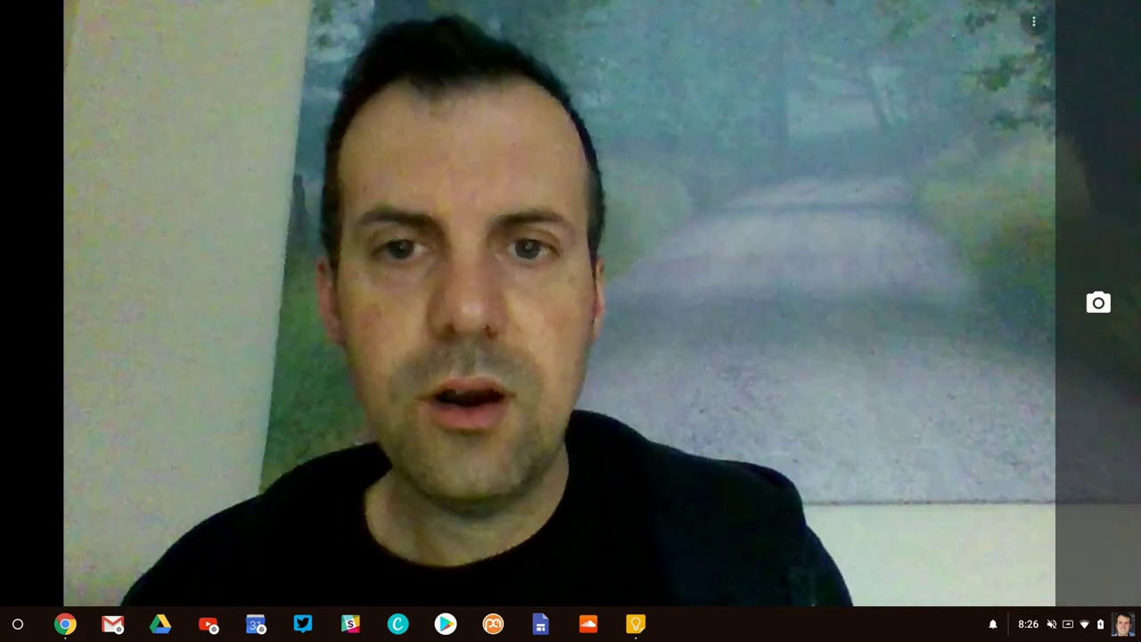
click(1097, 302)
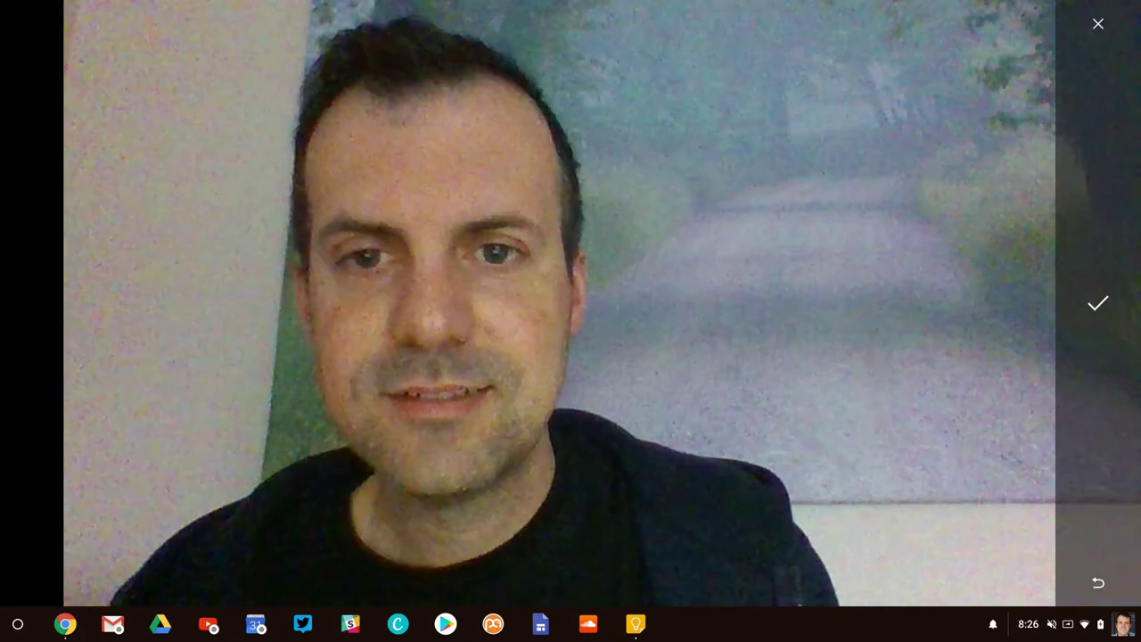
click(1097, 302)
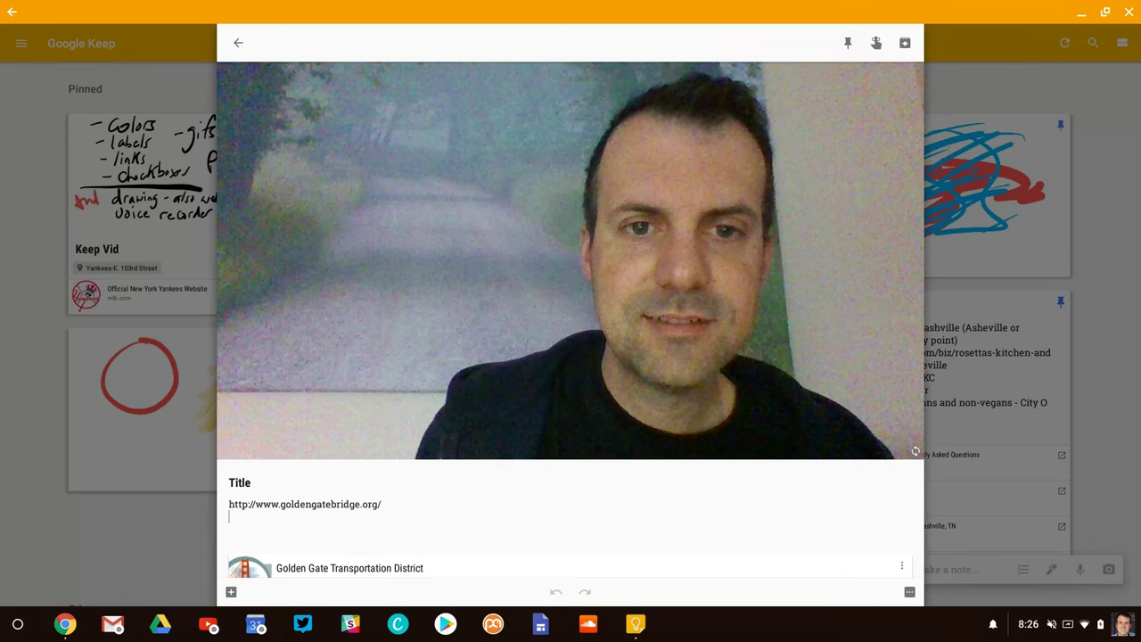
Insert the animated image Charlie.gif from the recent files into the note
scroll(569, 319, down, 1)
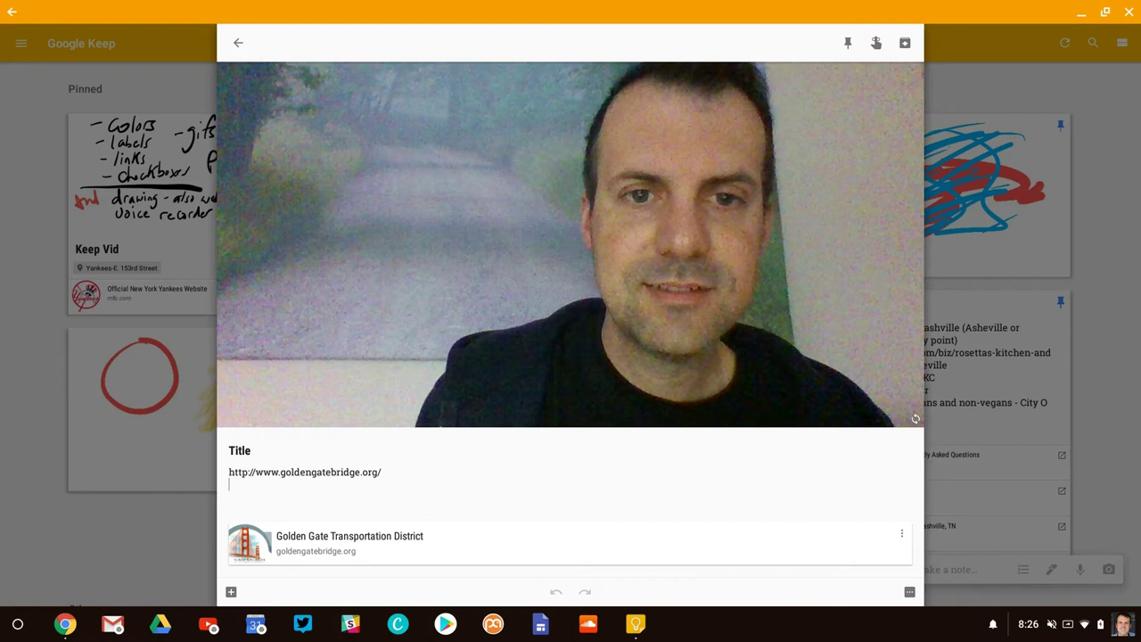
click(231, 591)
click(173, 536)
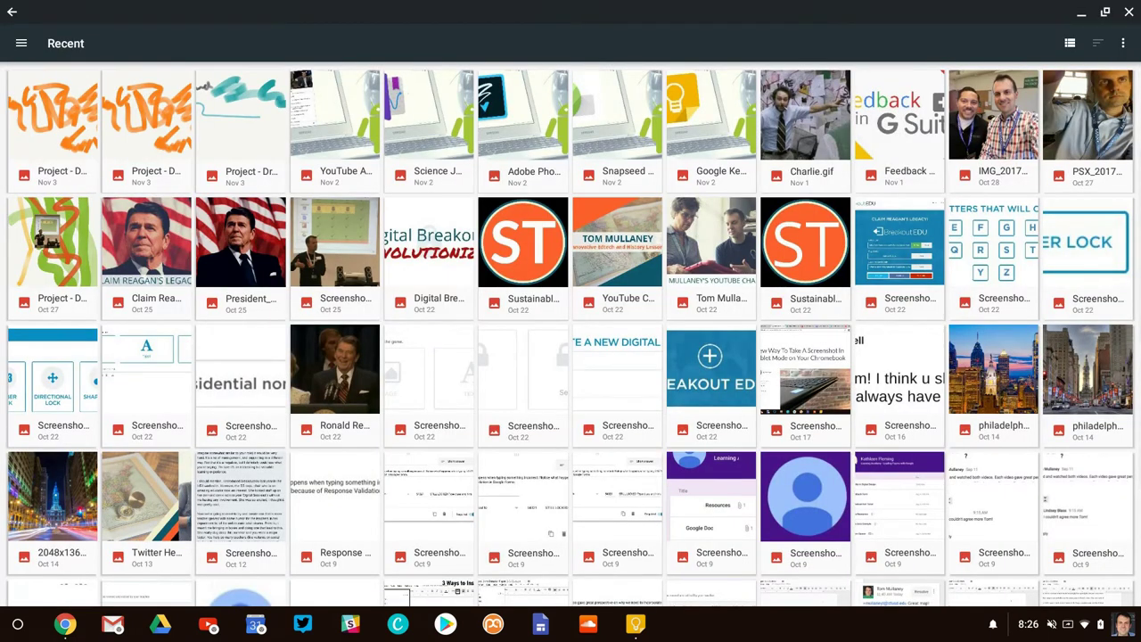
click(804, 125)
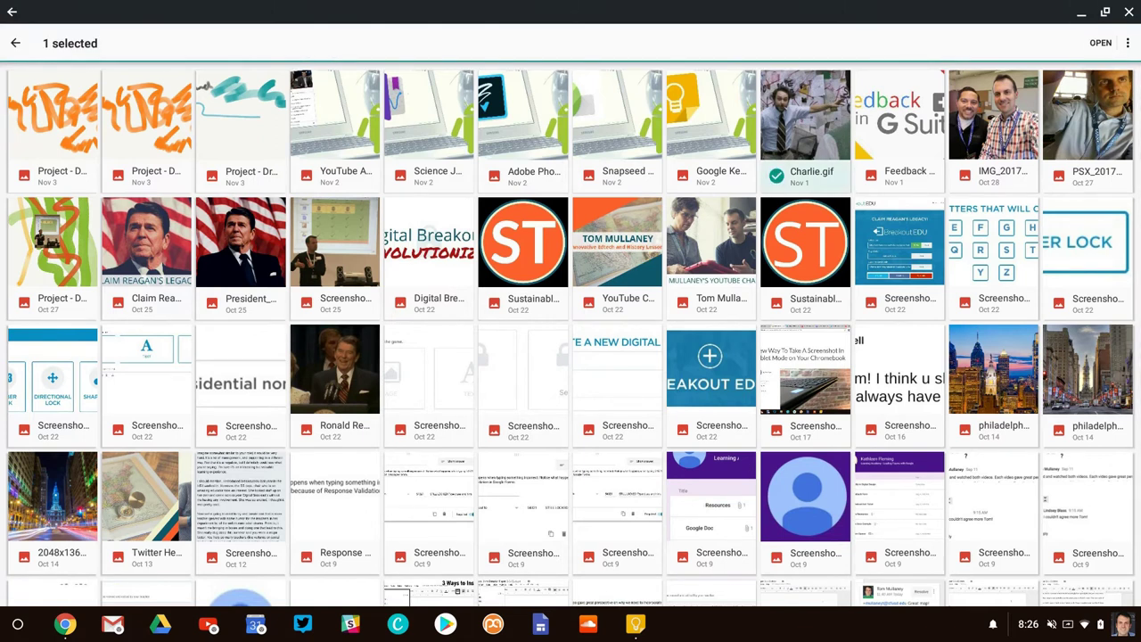
click(1100, 43)
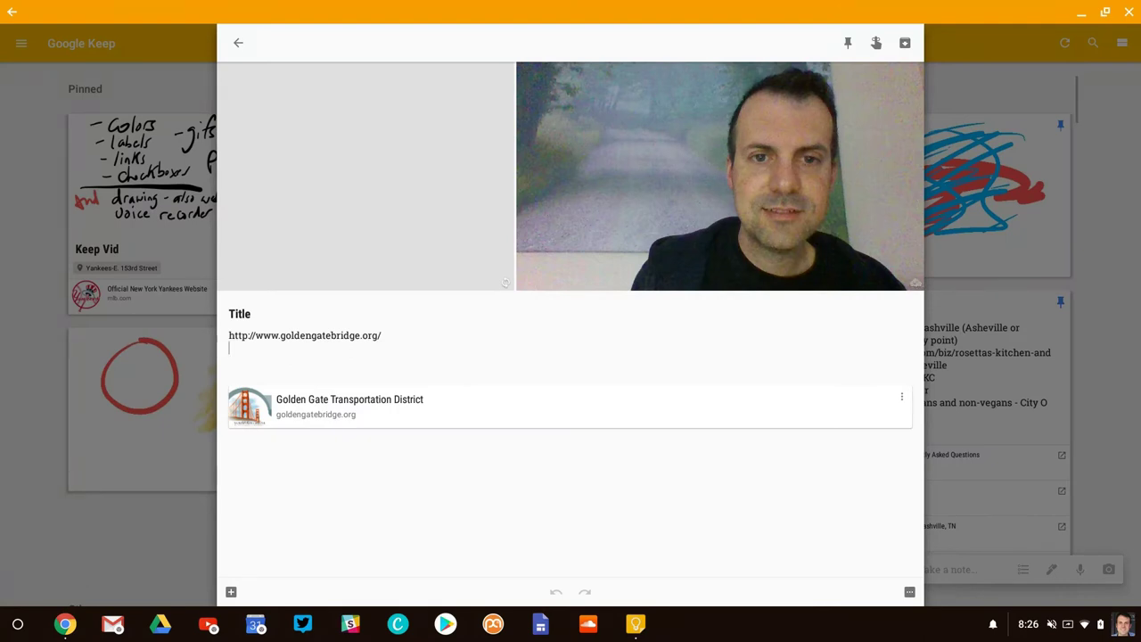
Add a drawing to the note with a short black scribble and the handwritten words "Google Keep" beside it
click(231, 592)
click(162, 565)
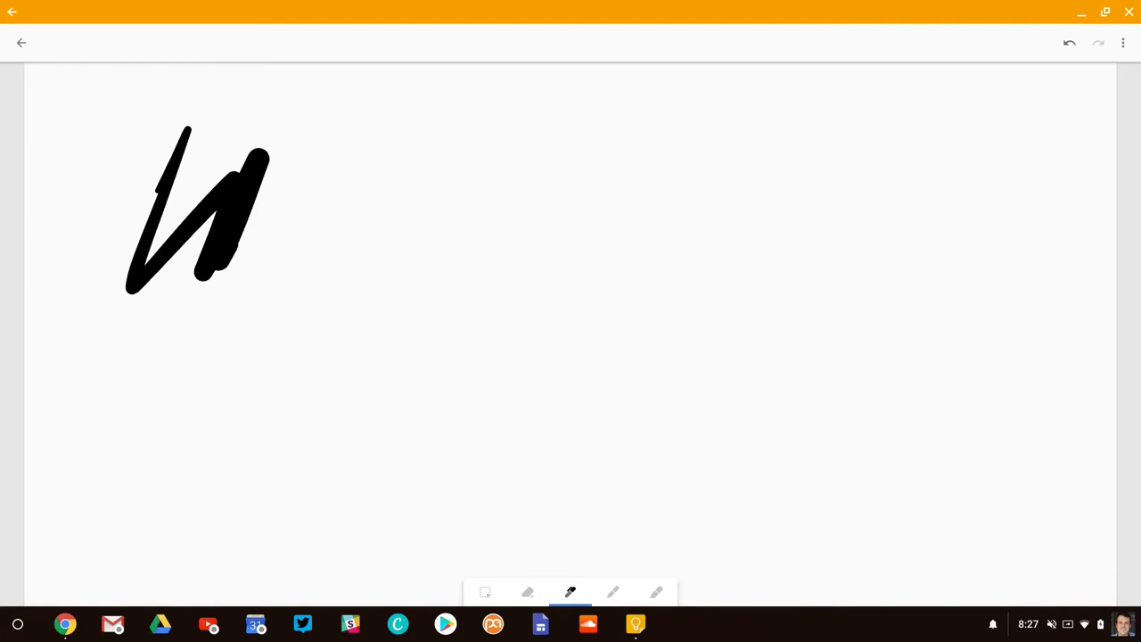
mouse_move(634, 137)
mouse_down()
mouse_move(626, 250)
mouse_move(731, 183)
mouse_move(795, 203)
mouse_up()
drag(870, 187, 872, 194)
mouse_move(898, 180)
mouse_down()
mouse_move(932, 162)
mouse_move(900, 274)
mouse_up()
drag(964, 107, 966, 188)
drag(981, 179, 1009, 203)
drag(739, 286, 720, 376)
mouse_move(791, 253)
mouse_down()
mouse_move(788, 340)
mouse_move(847, 342)
mouse_move(913, 303)
mouse_up()
mouse_move(920, 280)
mouse_down()
mouse_move(941, 367)
mouse_move(911, 314)
mouse_up()
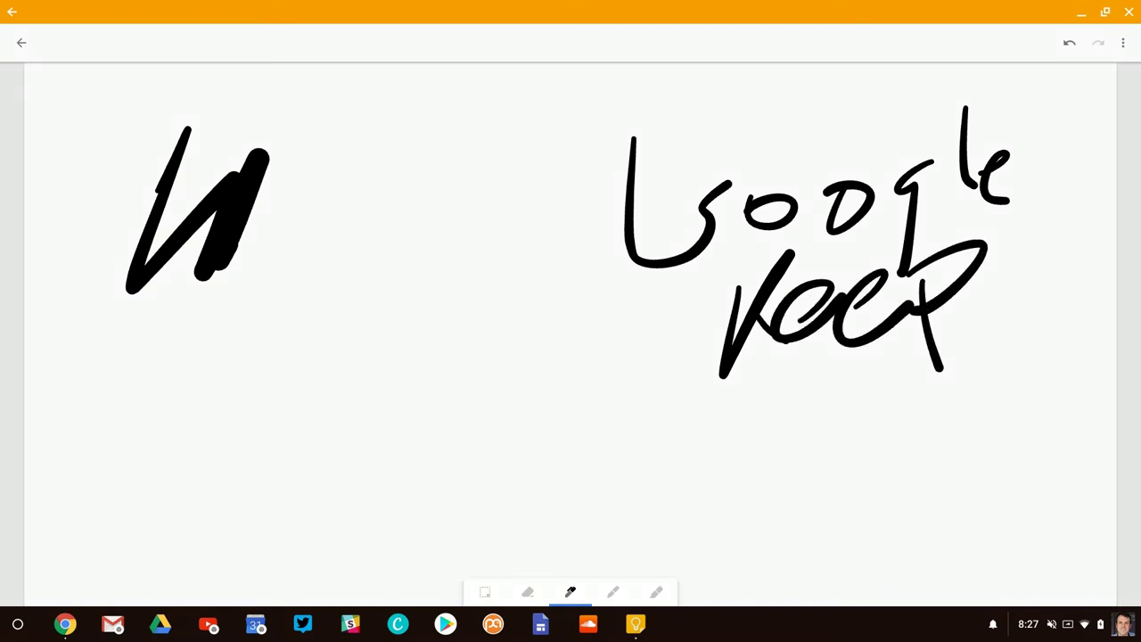
click(21, 42)
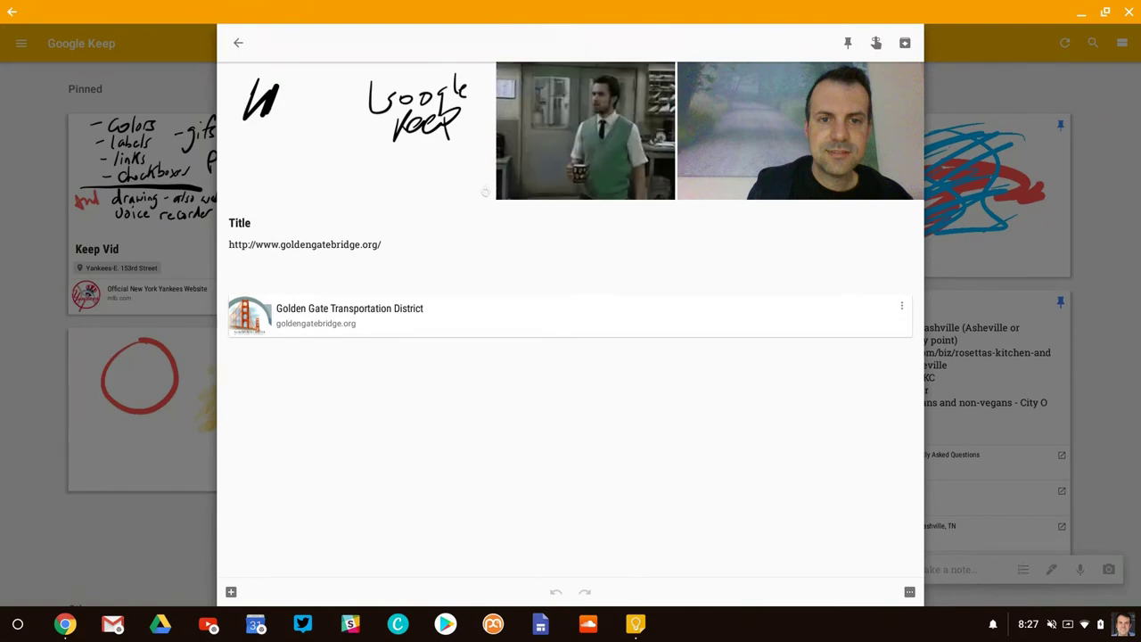
Add a voice recording to the note, dictating "so this is an example of"
click(230, 592)
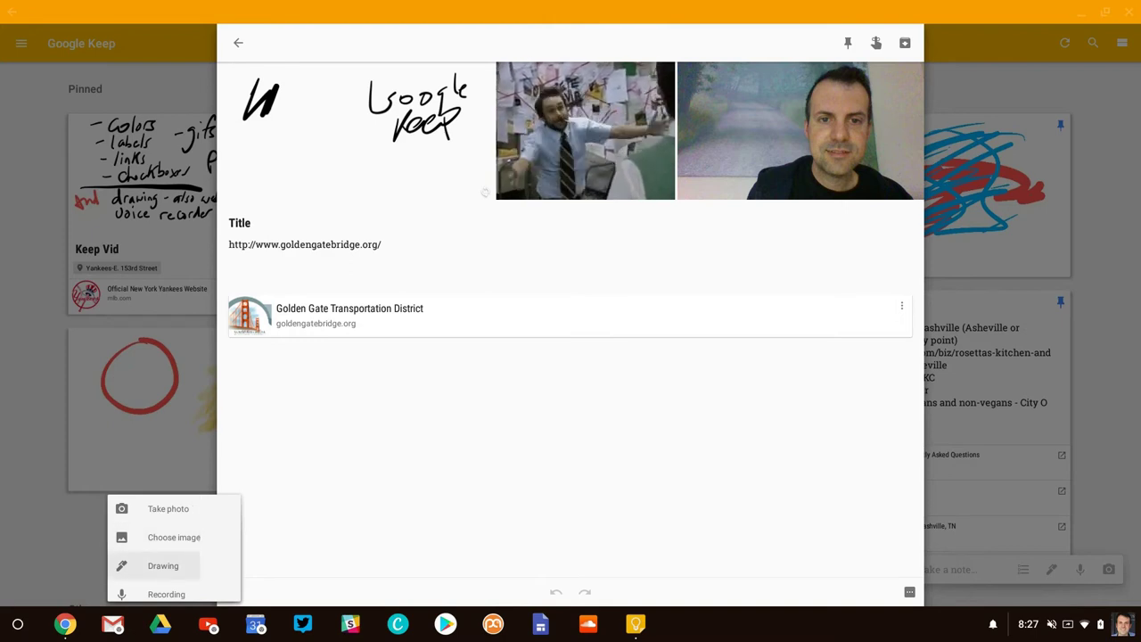
scroll(174, 548, down, 1)
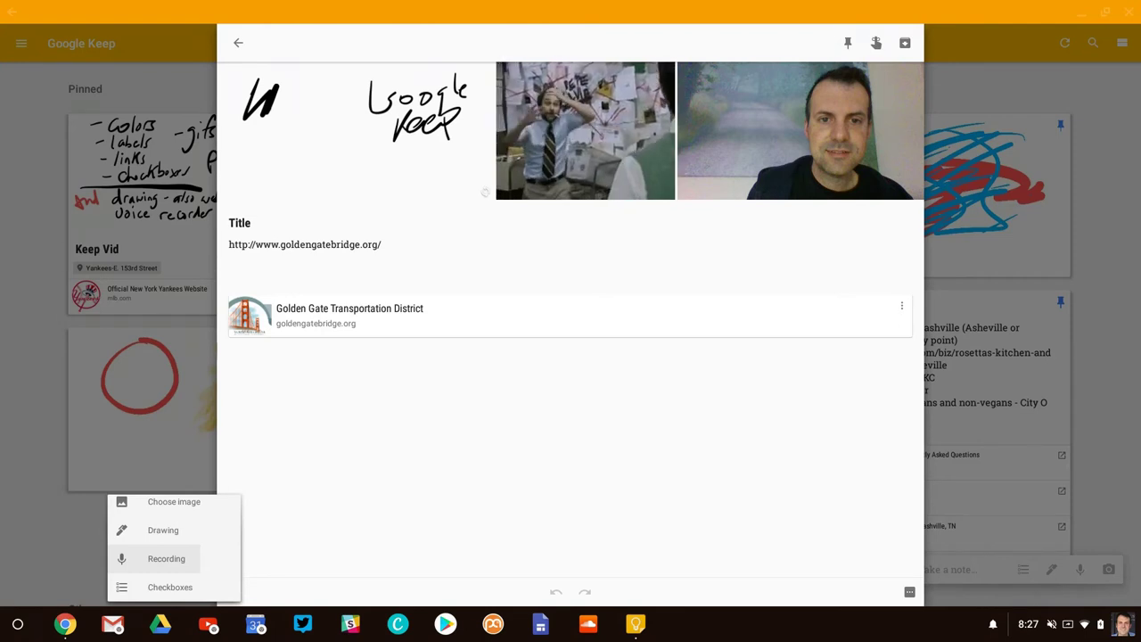
click(166, 558)
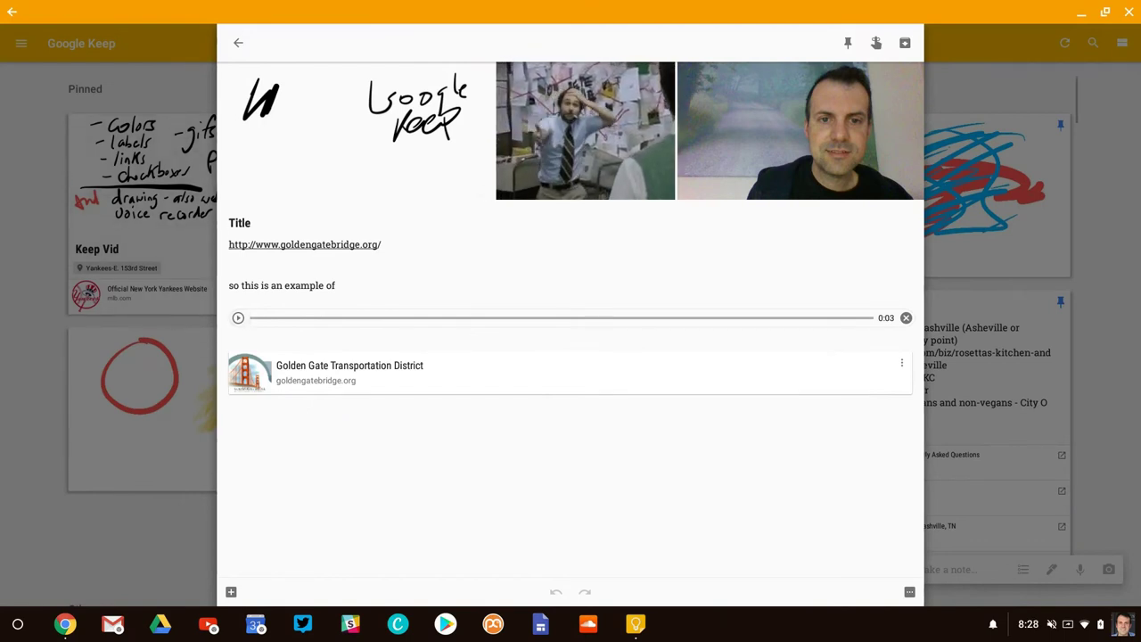
Play back the voice recording and raise the device's sound volume
click(237, 318)
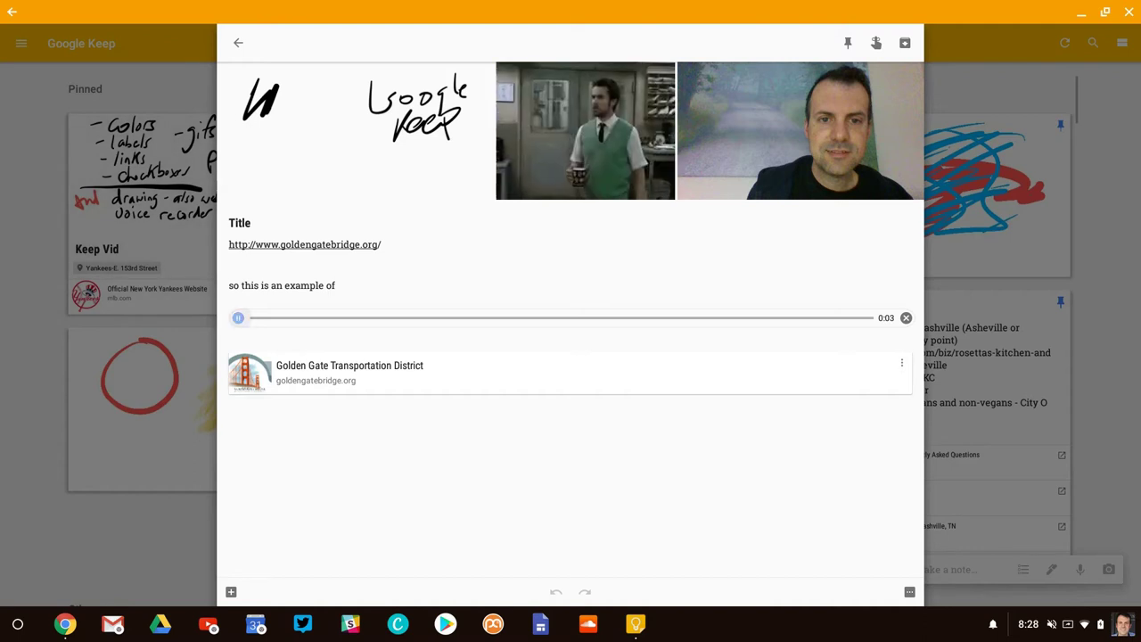
key(XF86AudioRaiseVolume)
key(XF86AudioRaiseVolume)
key(XF86AudioRaiseVolume)
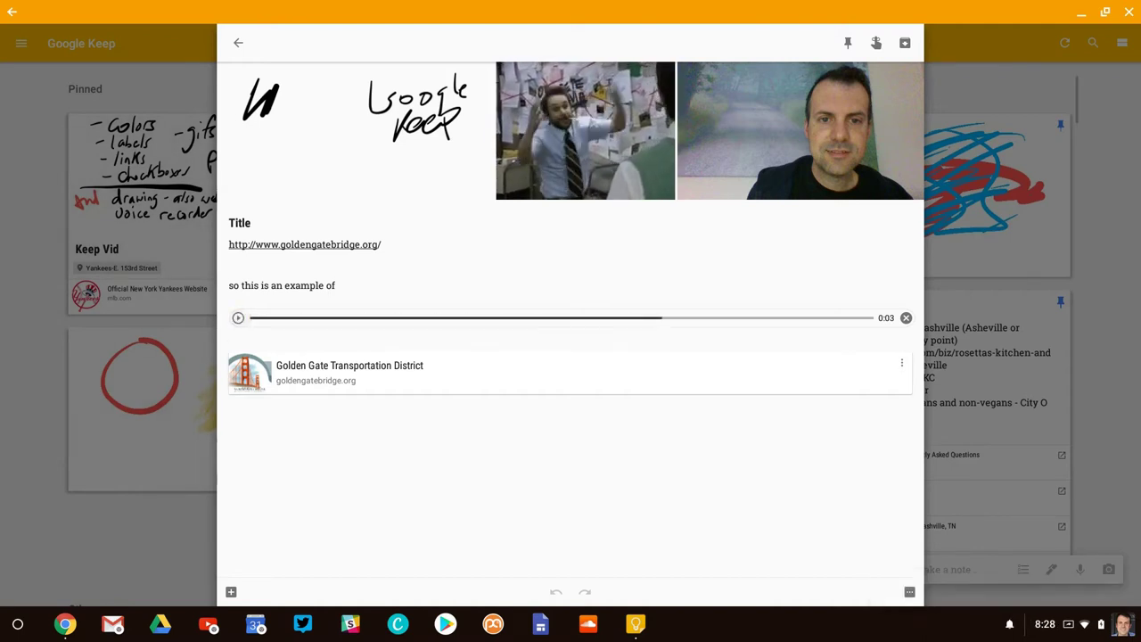
Add a second voice recording with spoken feedback on the animated GIF and webcam picture, and play it back
click(231, 592)
click(166, 558)
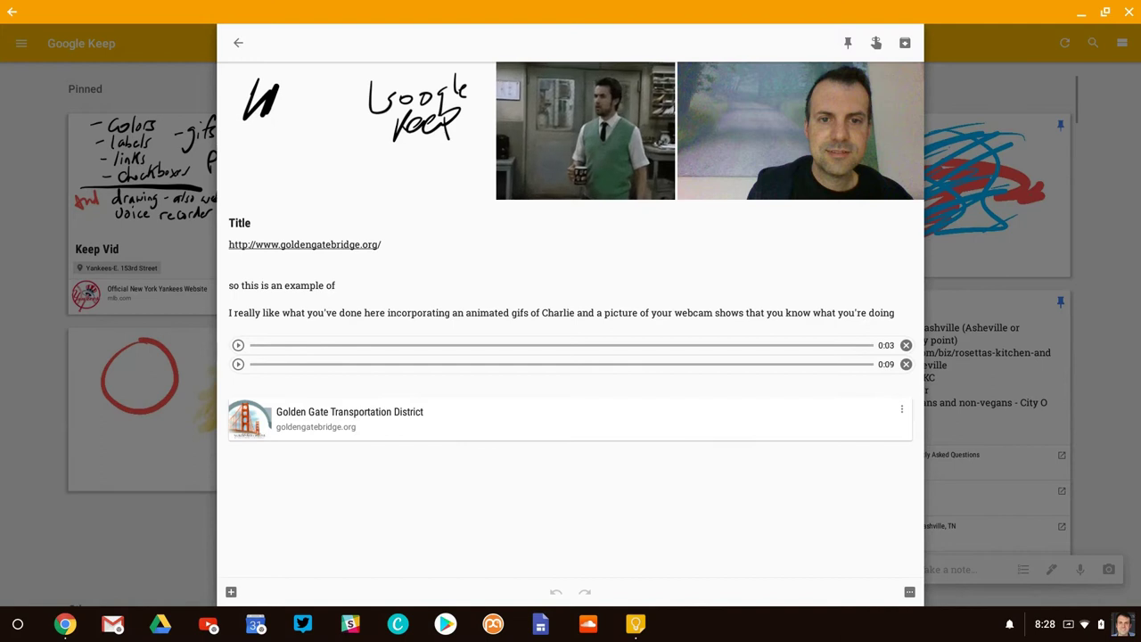
drag(244, 313, 569, 313)
click(229, 271)
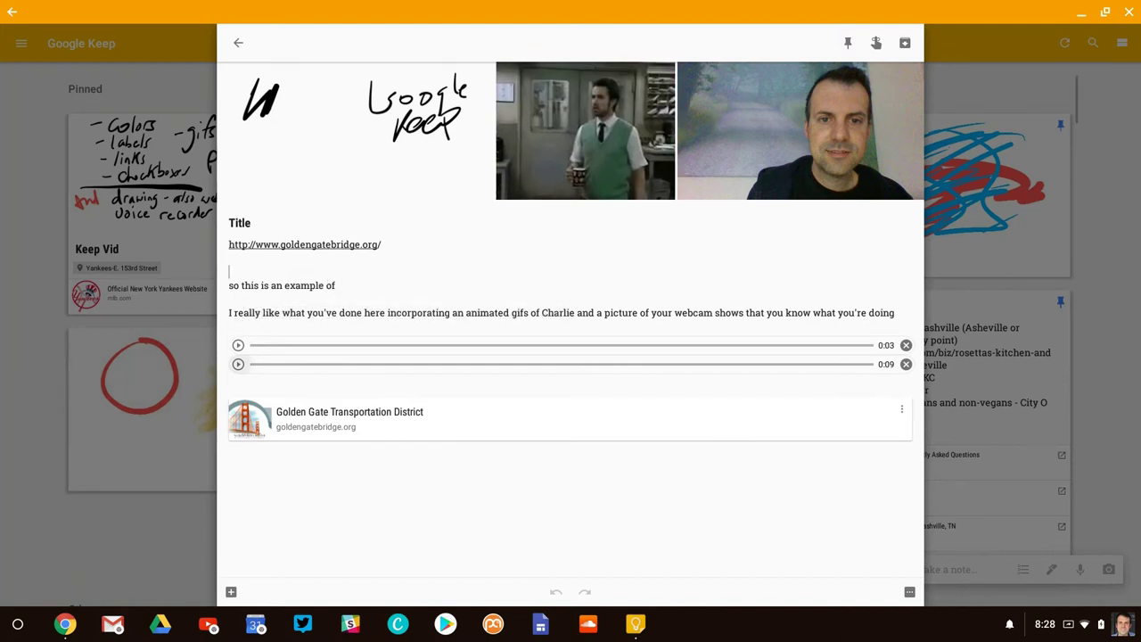
click(238, 363)
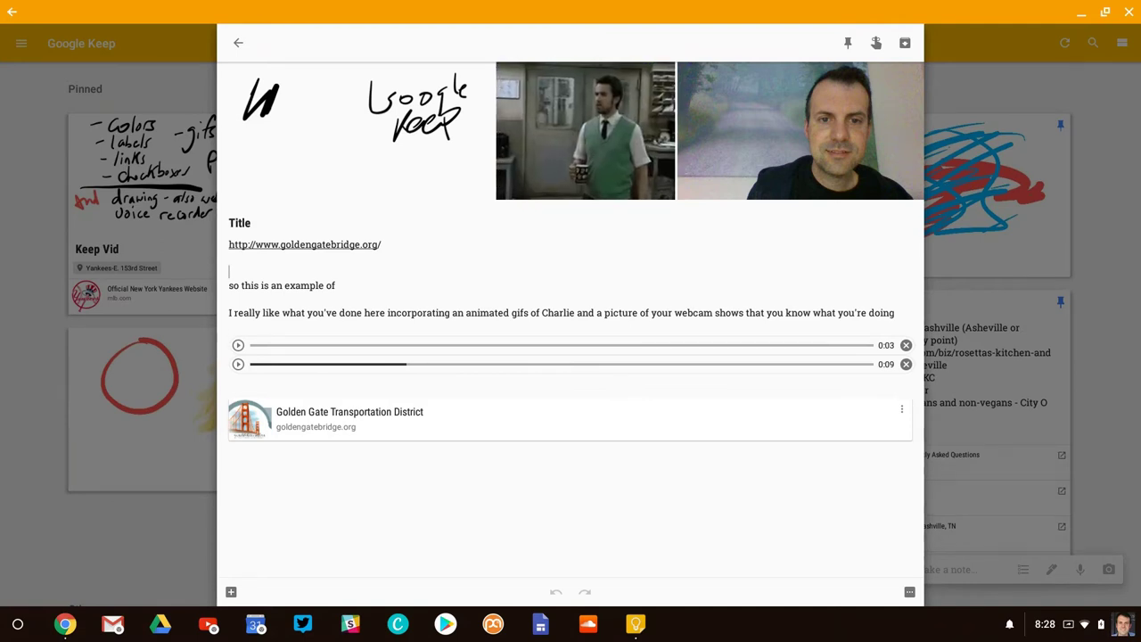
Assign the student's name label and the Geologic Disaster Assignment label to the note
click(909, 592)
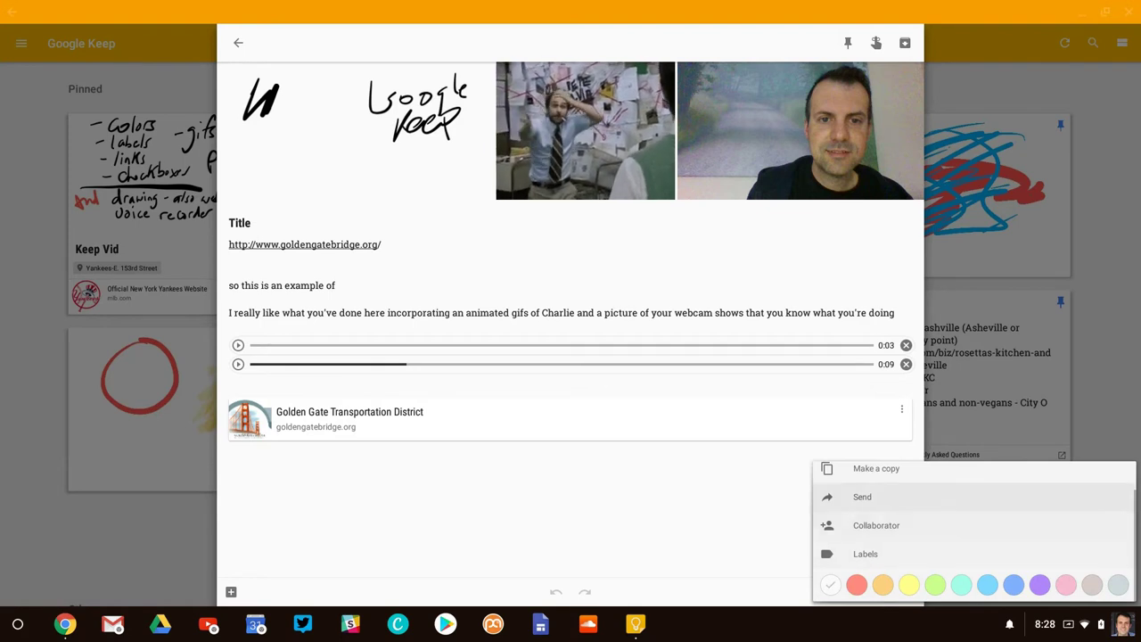
scroll(973, 532, up, 1)
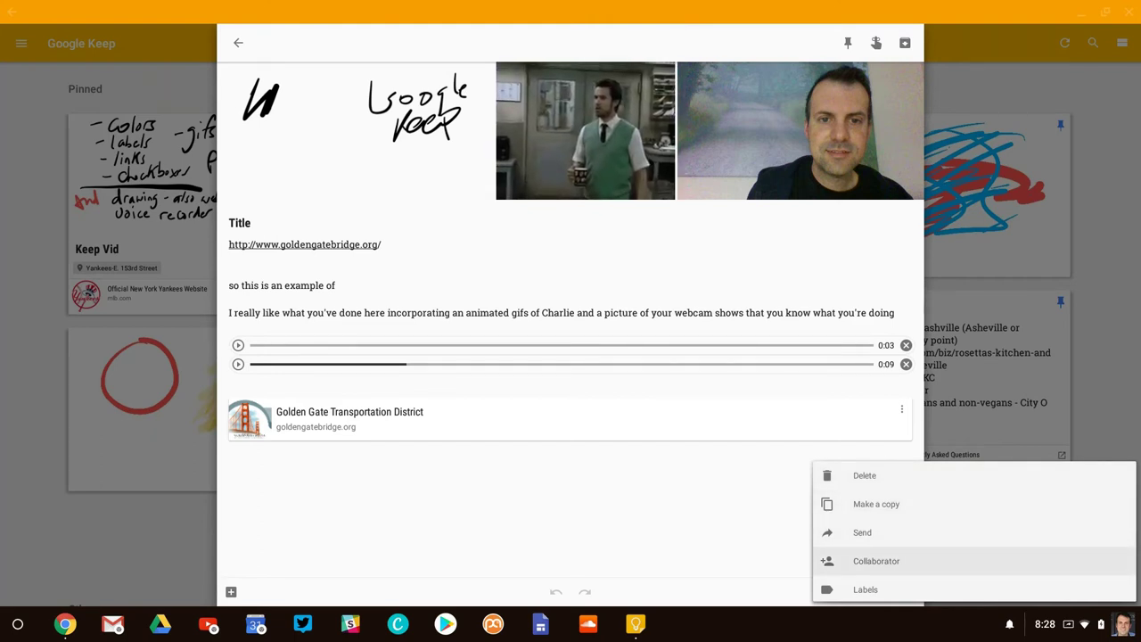
scroll(891, 559, down, 1)
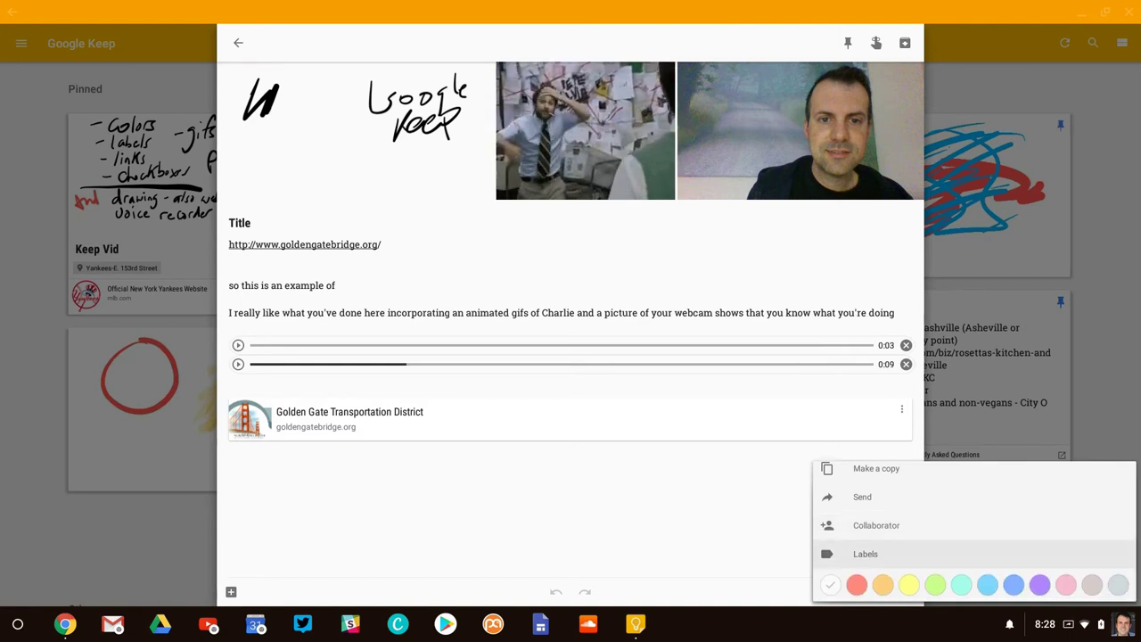
click(864, 554)
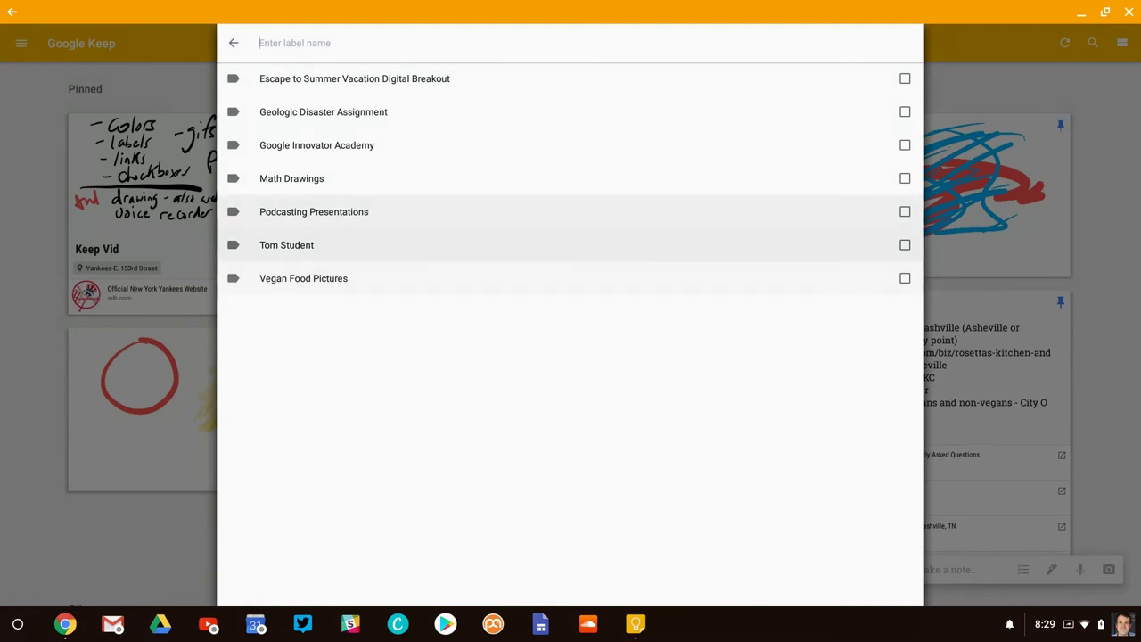
click(329, 246)
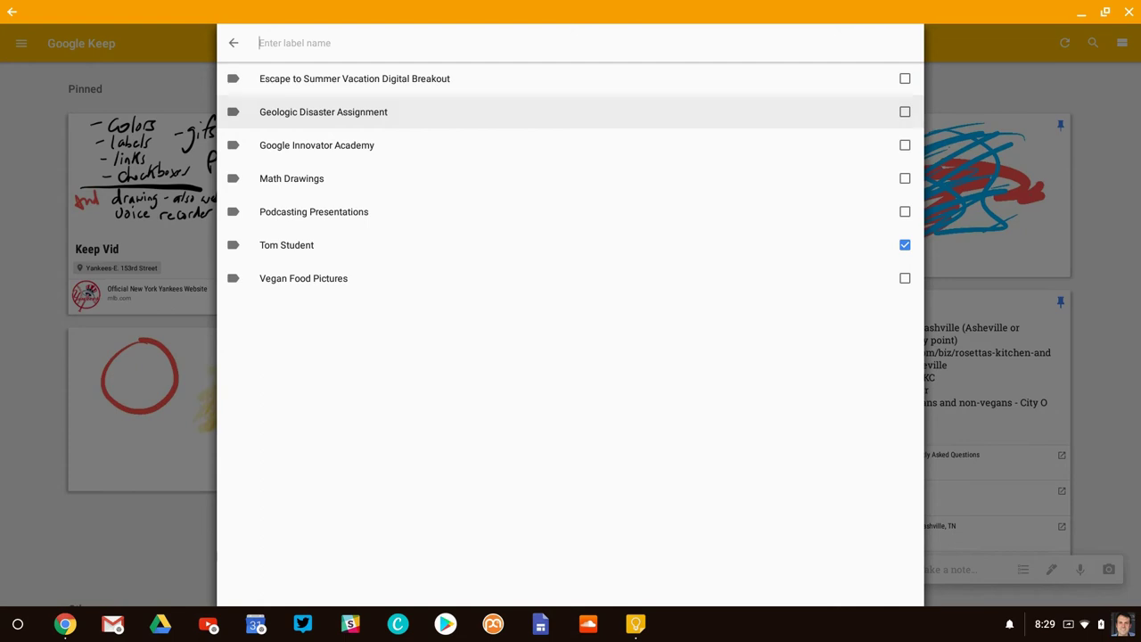
click(322, 111)
click(232, 43)
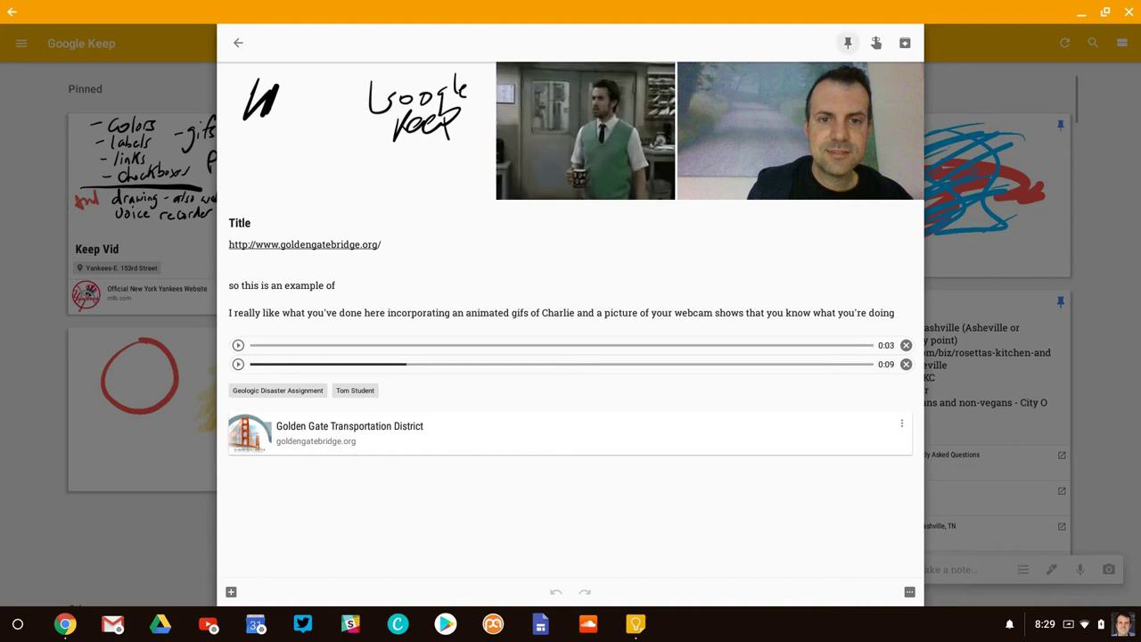
Pin the note and close it to return to the notes overview
click(848, 43)
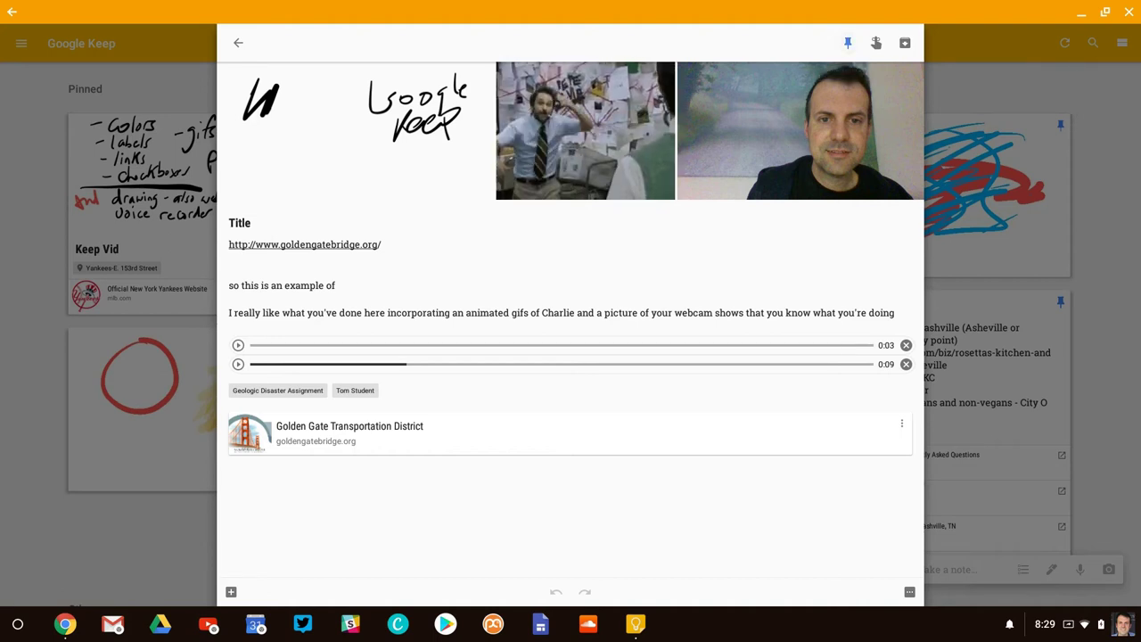
key(Escape)
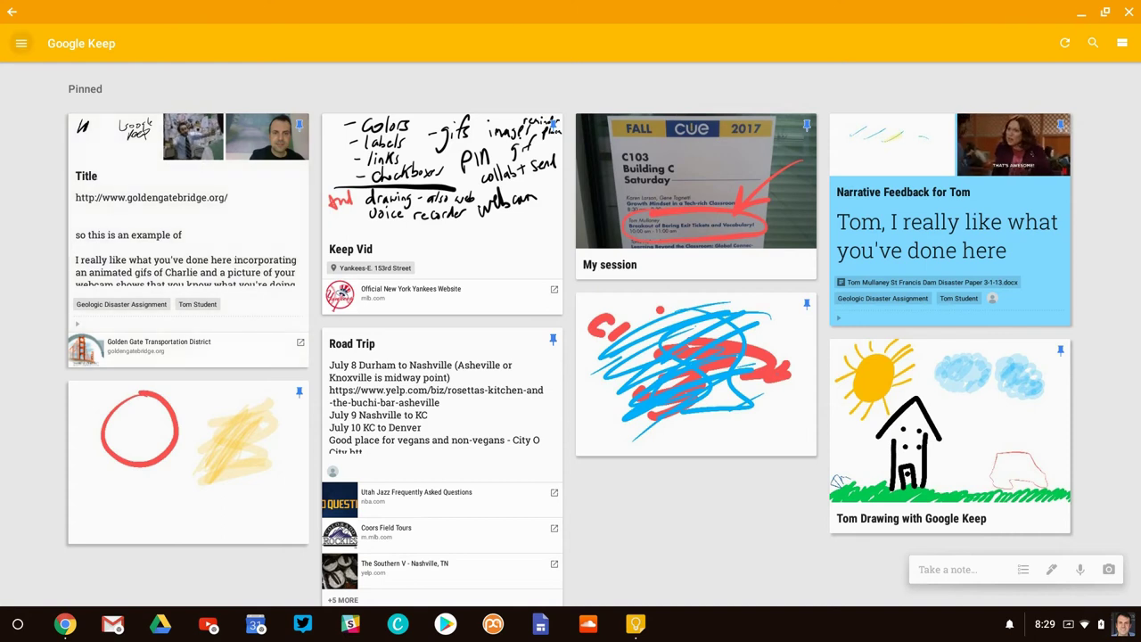
Filter the notes by the student's name label and by the Geologic Disaster Assignment label, and return to all notes
click(22, 43)
click(71, 365)
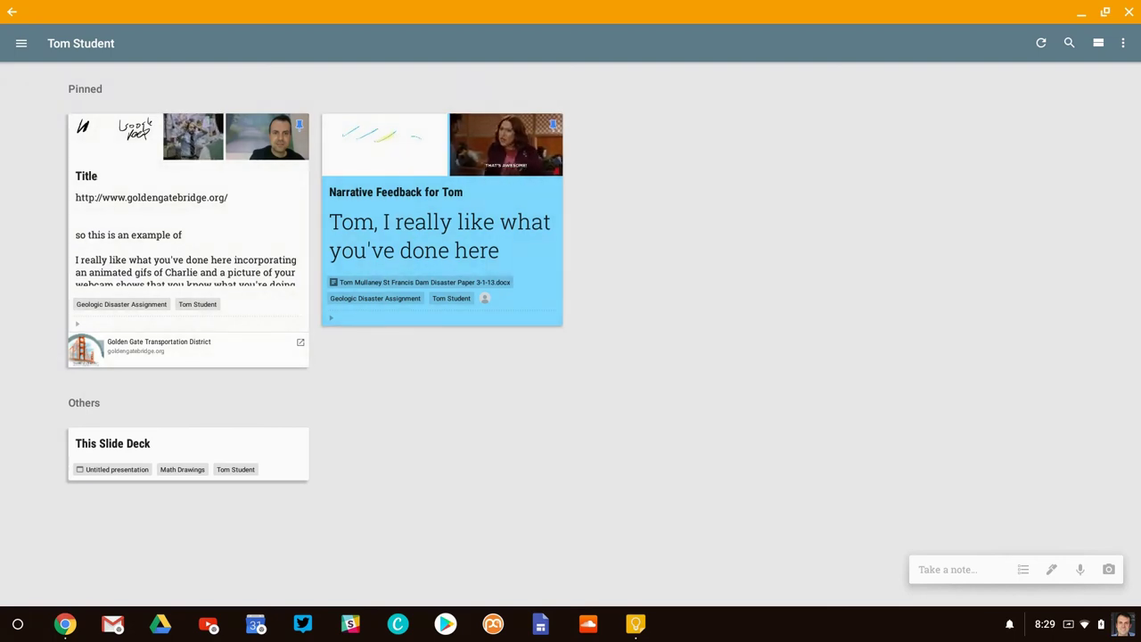
click(21, 43)
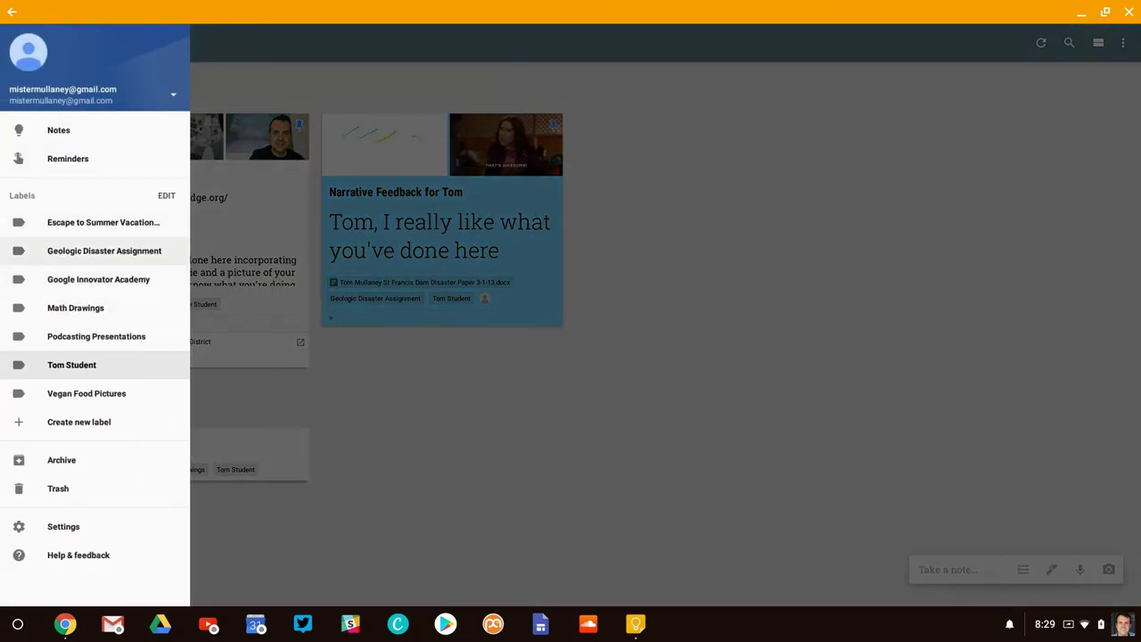
click(104, 251)
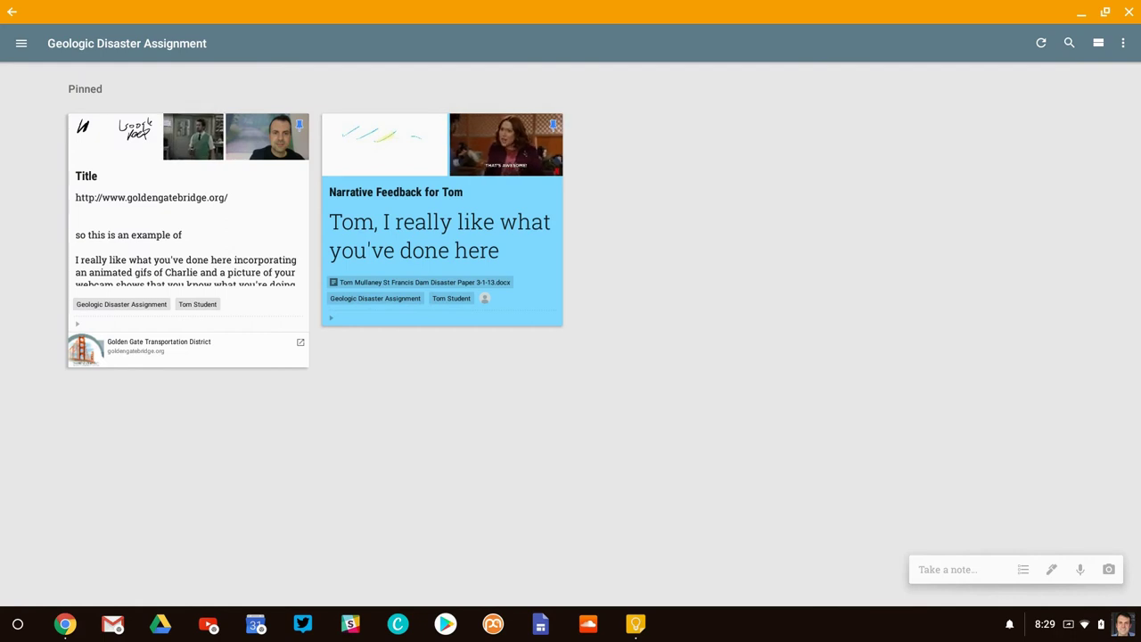
click(22, 43)
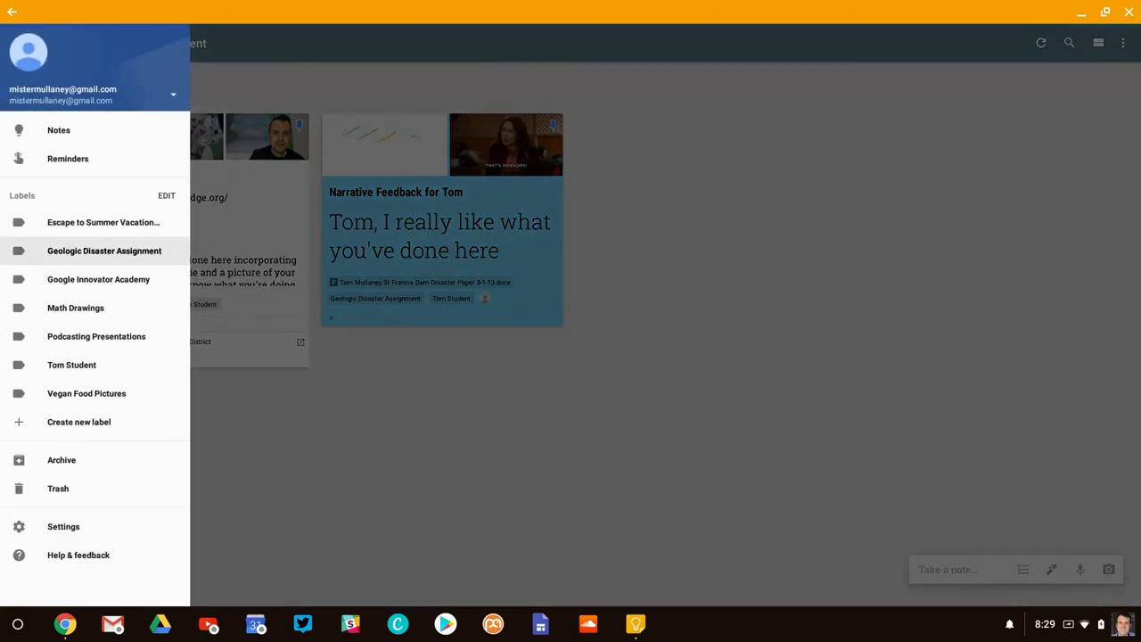
click(58, 130)
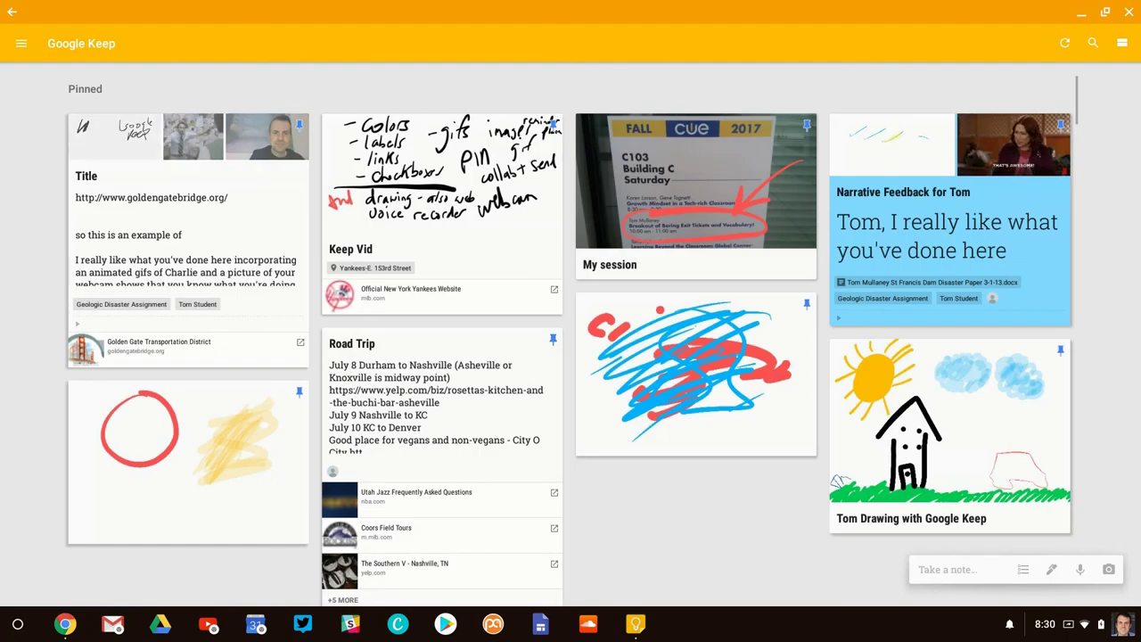
Open the pinned multimedia feedback note and set its background color to orange
click(188, 234)
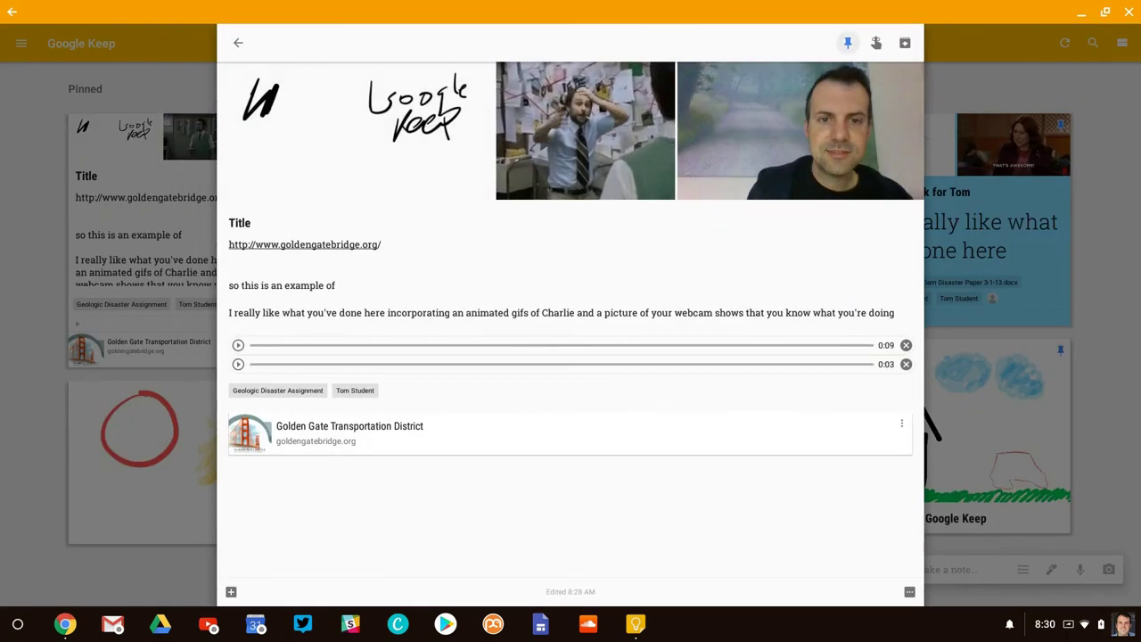
click(909, 591)
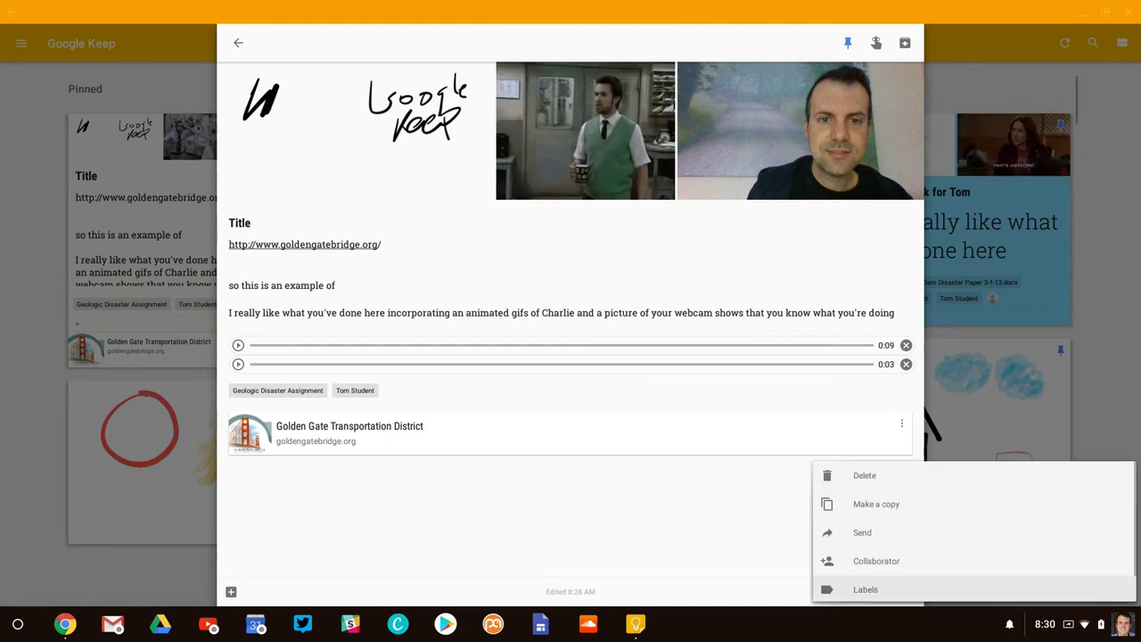
scroll(971, 504, down, 2)
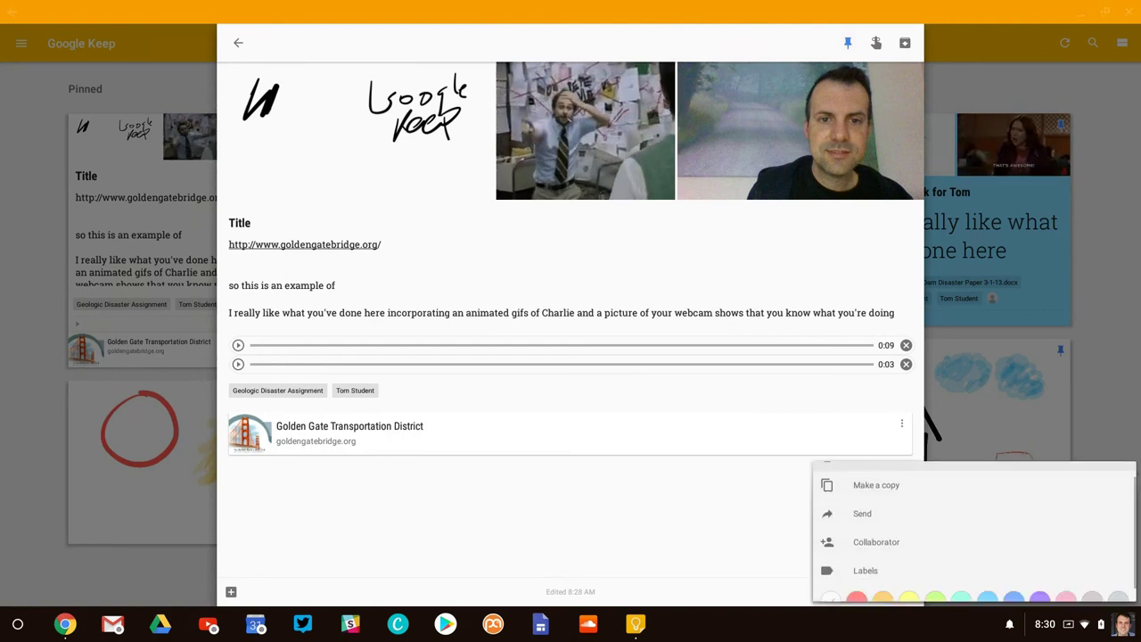
scroll(973, 504, down, 1)
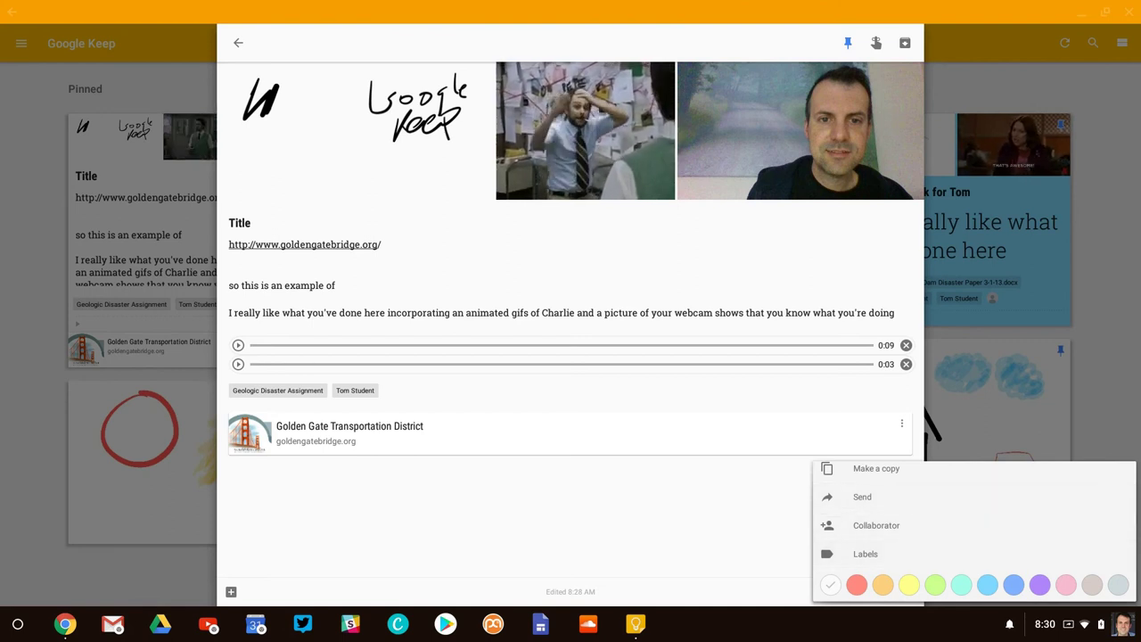
click(883, 584)
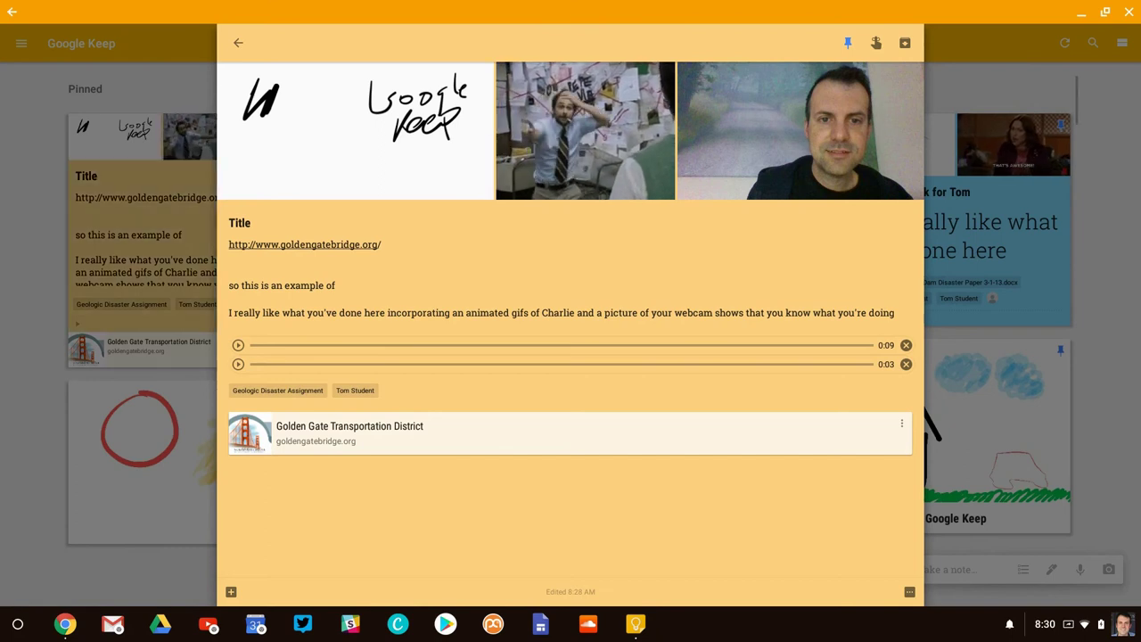
Add a place reminder for Golden Gate Bridge in San Francisco to the feedback note and close the note
click(876, 43)
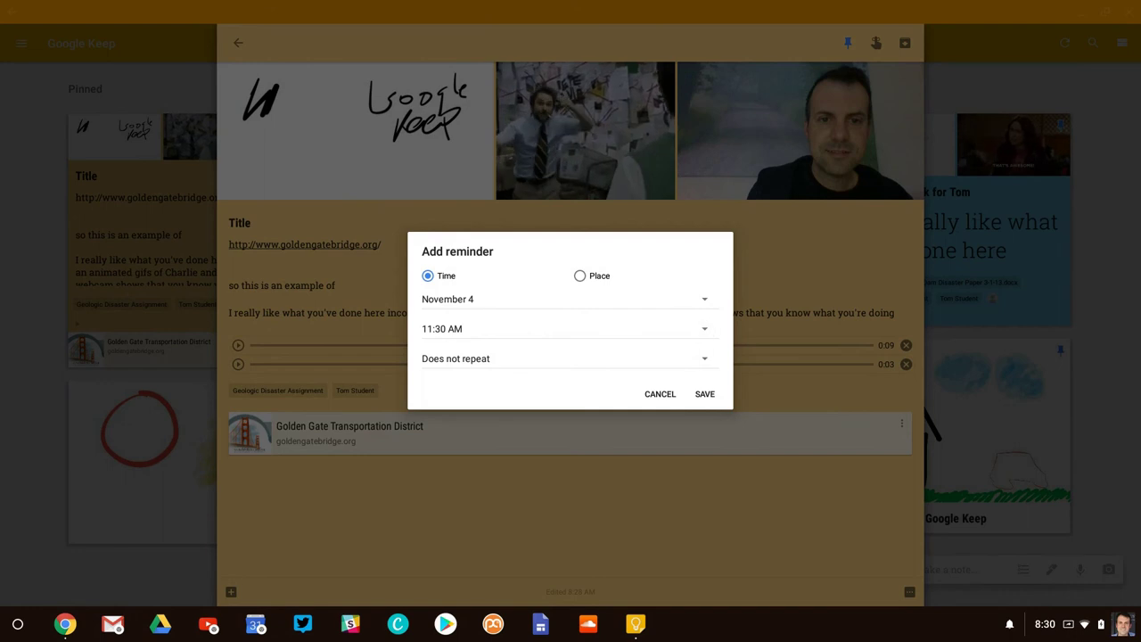
click(579, 276)
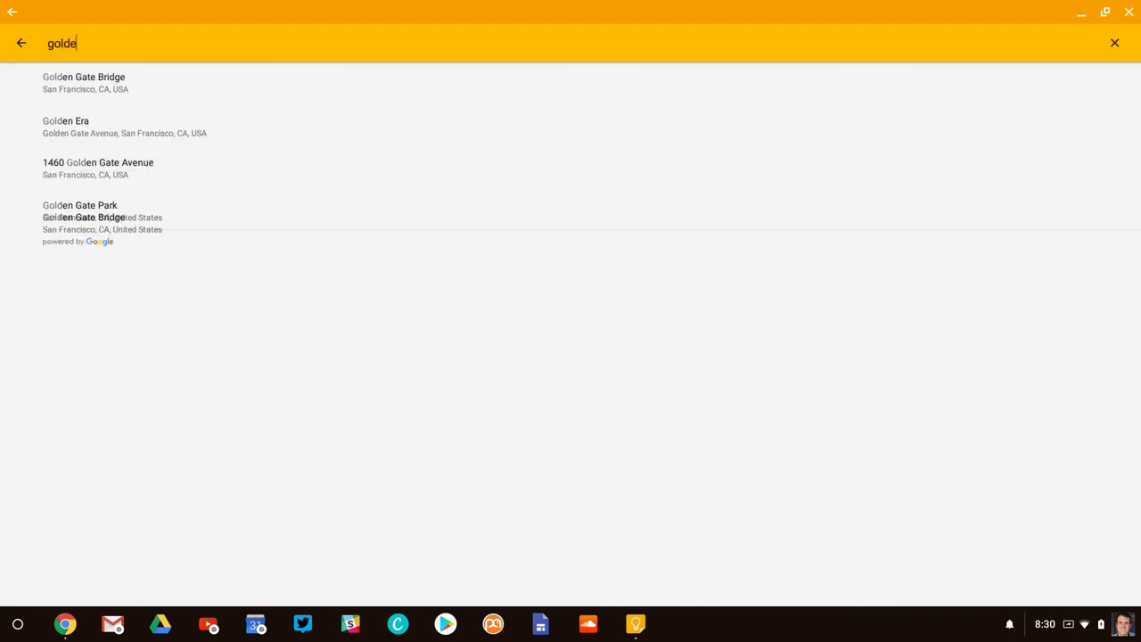
click(84, 82)
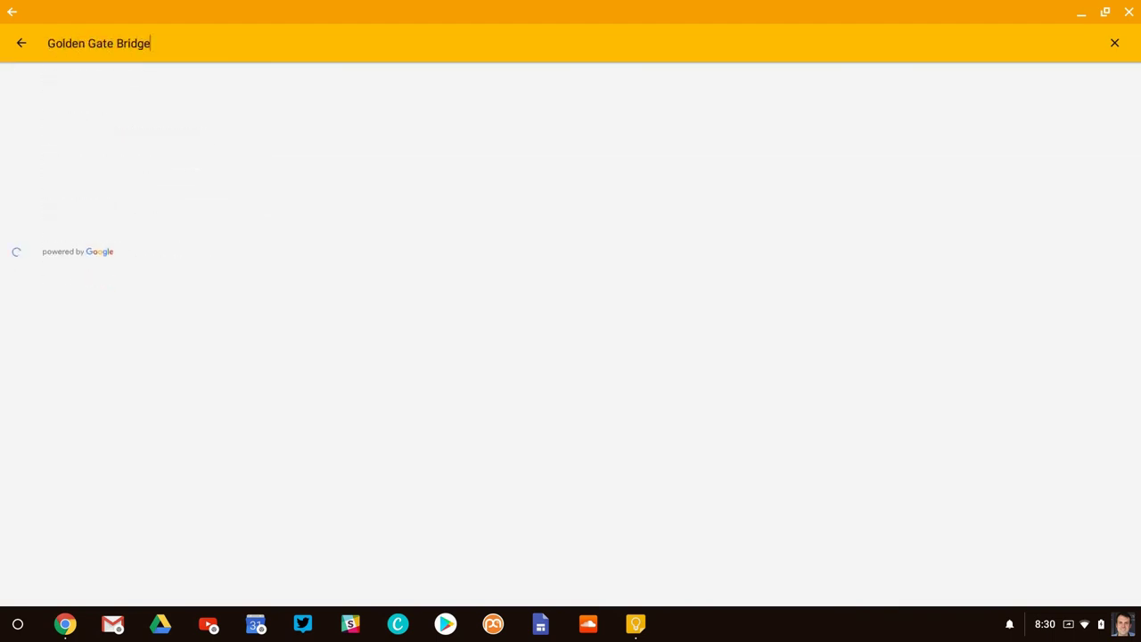
click(704, 362)
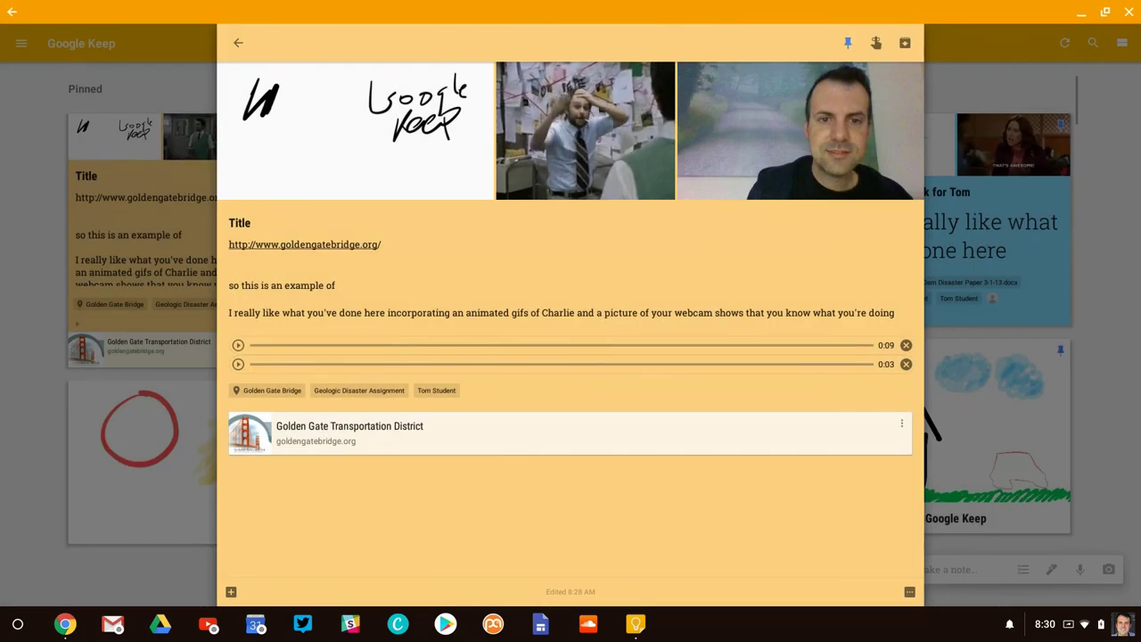
click(238, 42)
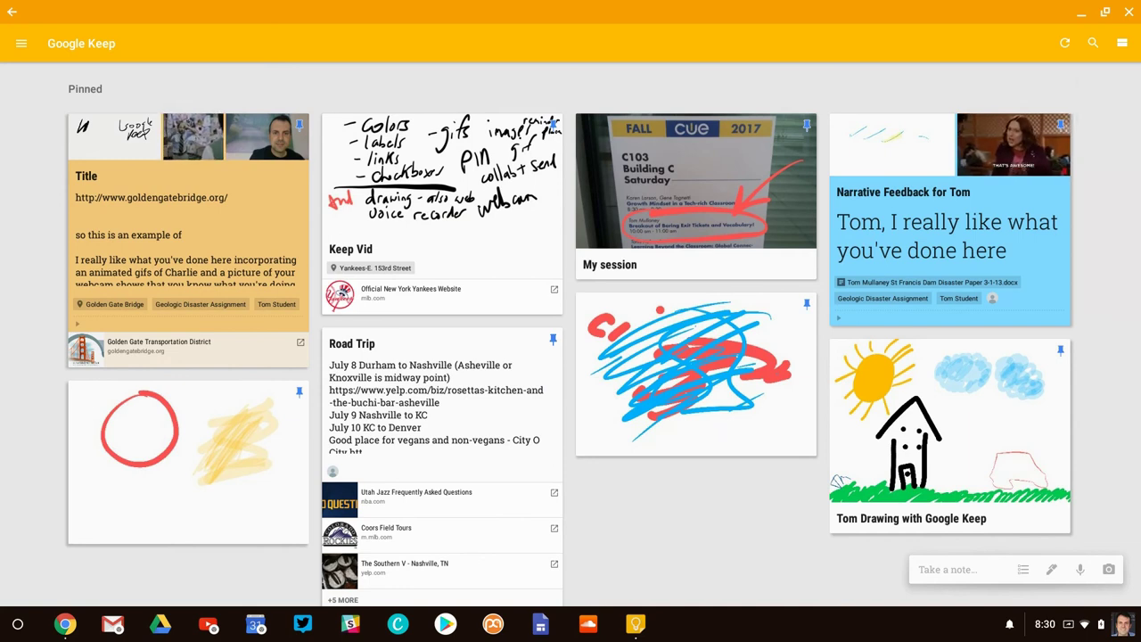
Convert the feedback note's text to checkboxes, check off "so this is an example of", and close the note
click(205, 205)
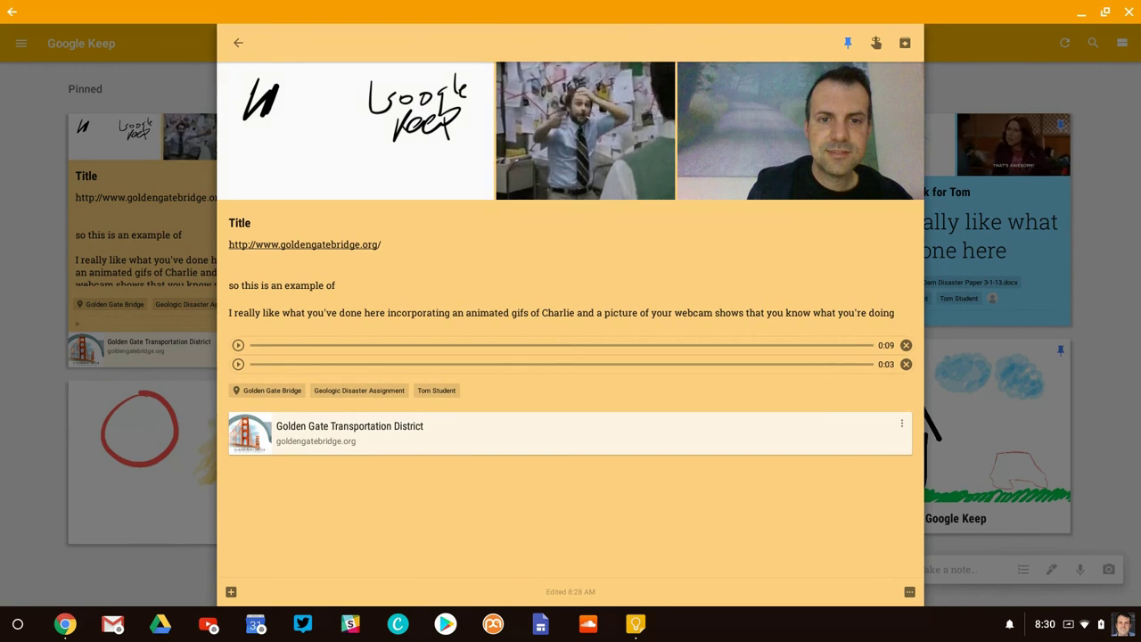
click(229, 285)
click(231, 591)
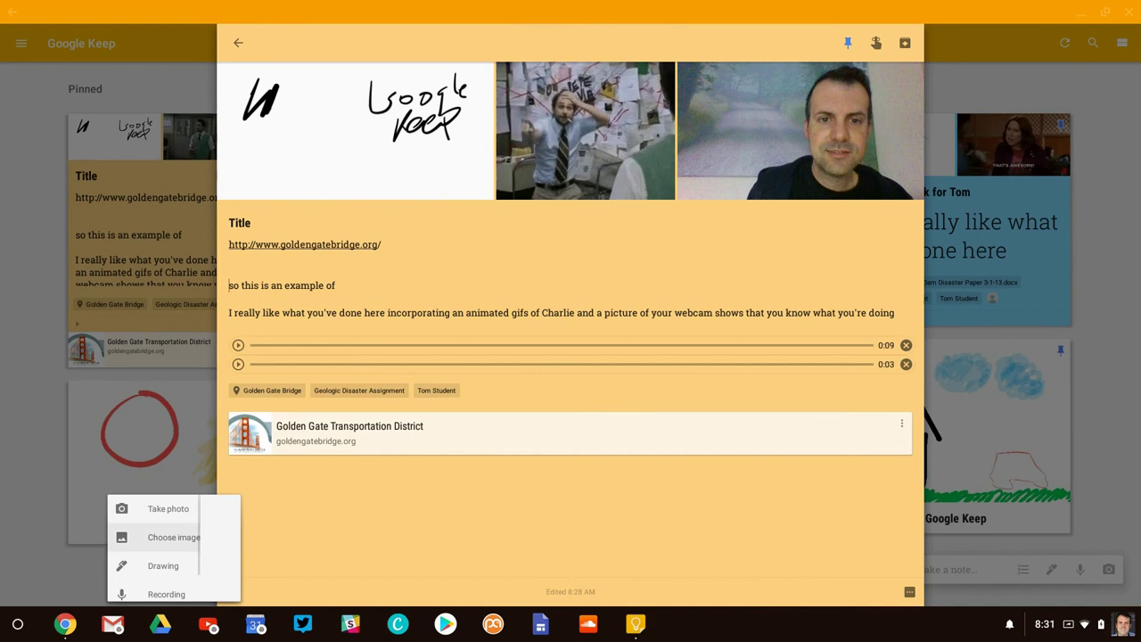
scroll(174, 548, down, 2)
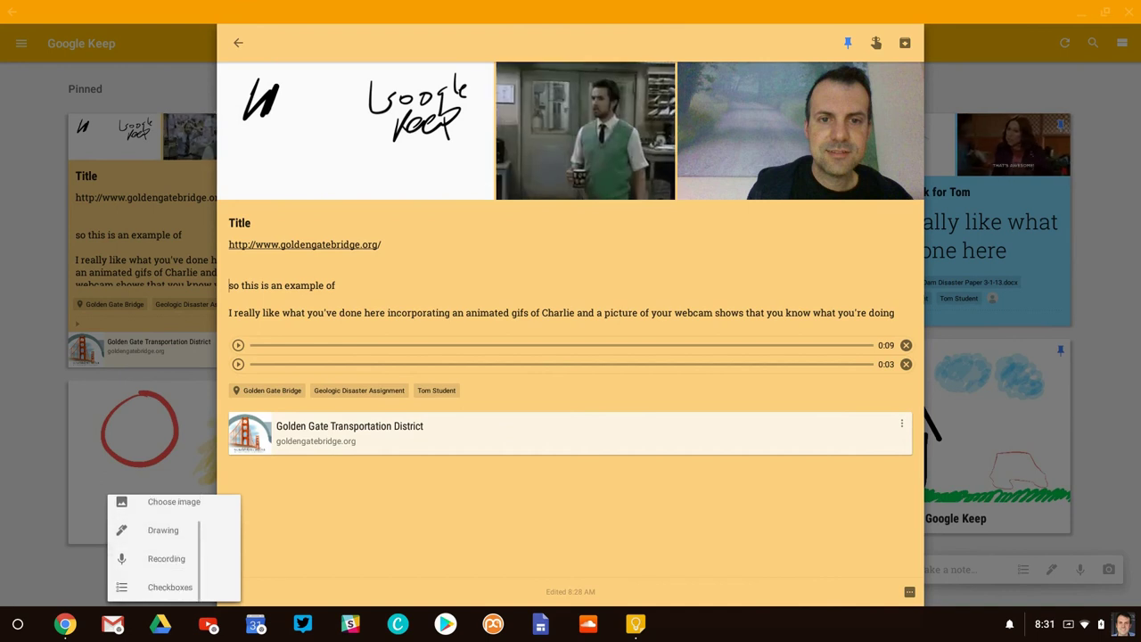
click(169, 590)
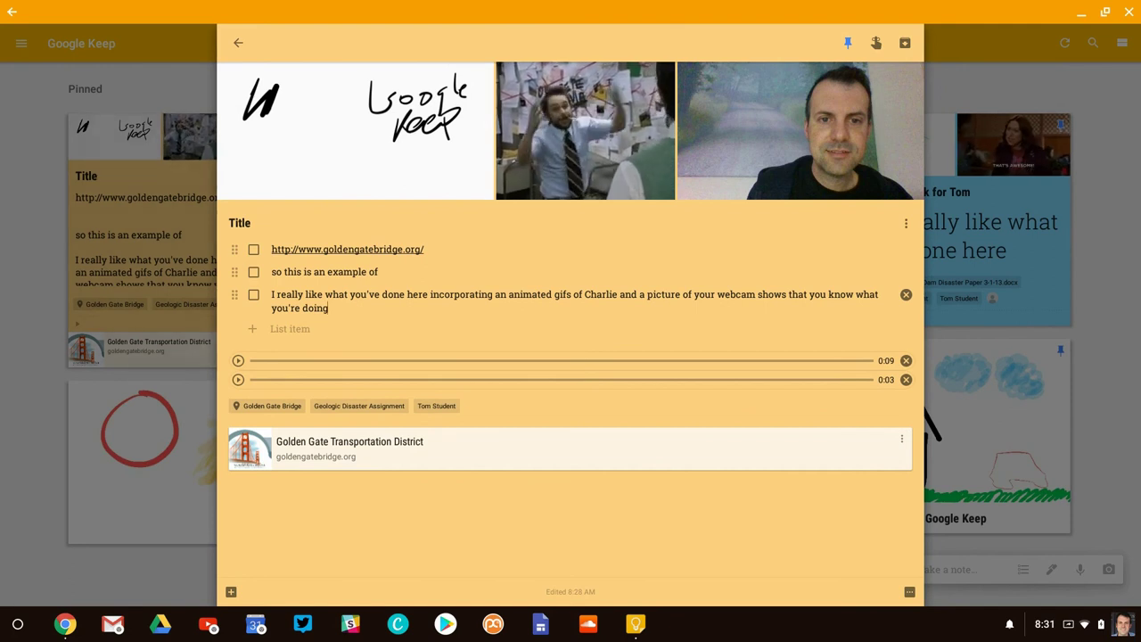
click(253, 271)
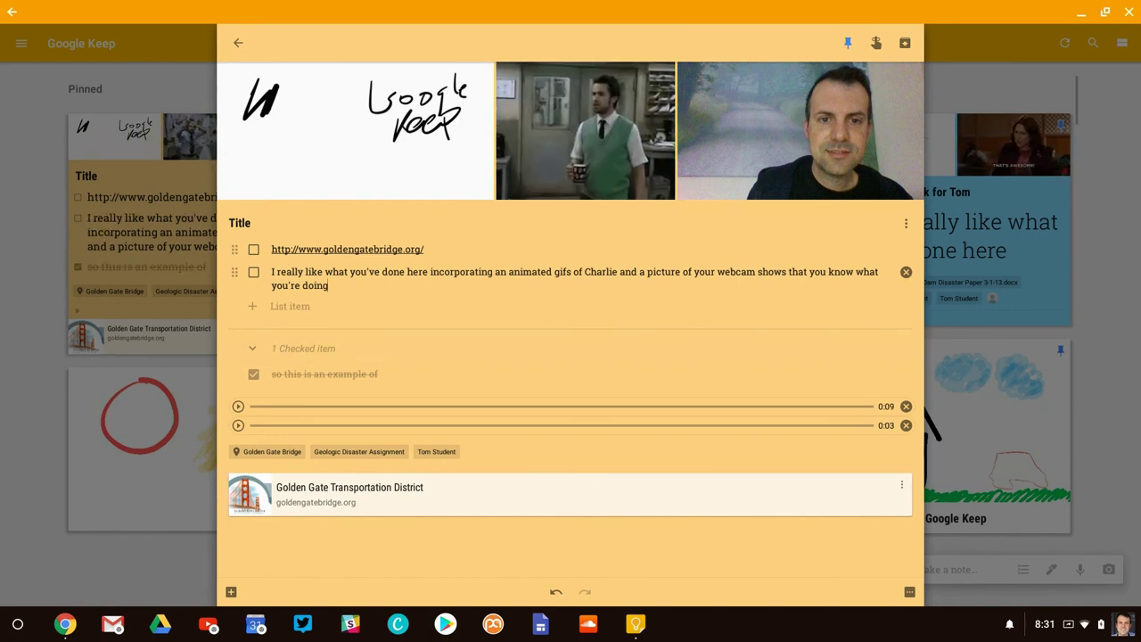
key(Escape)
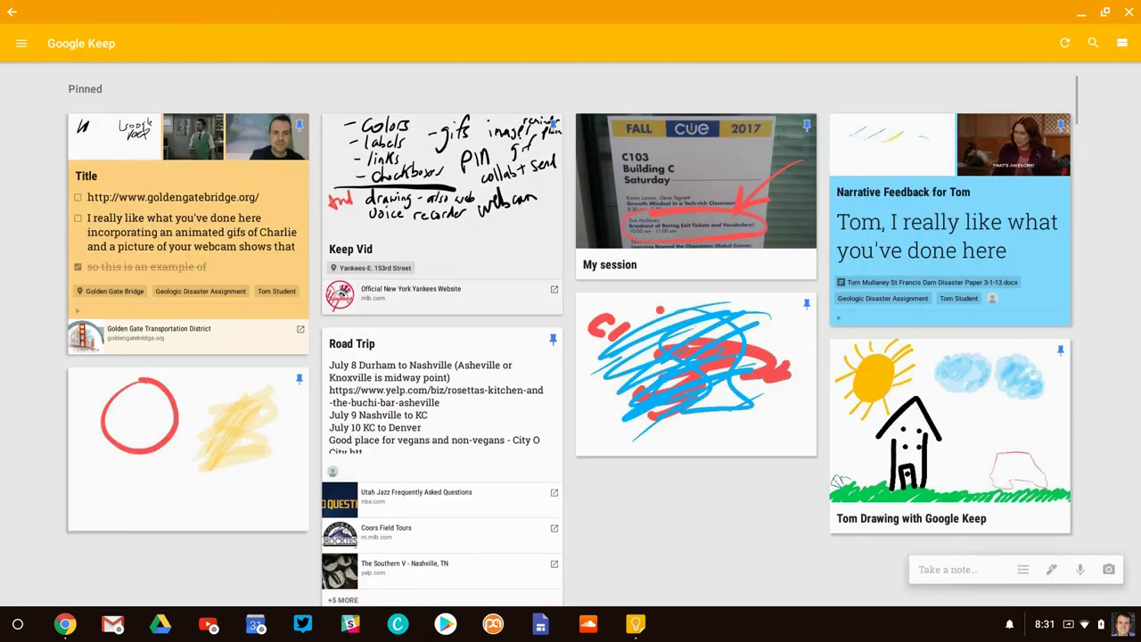
Open the pinned Keep Vid note to review its handwritten list of features
click(441, 196)
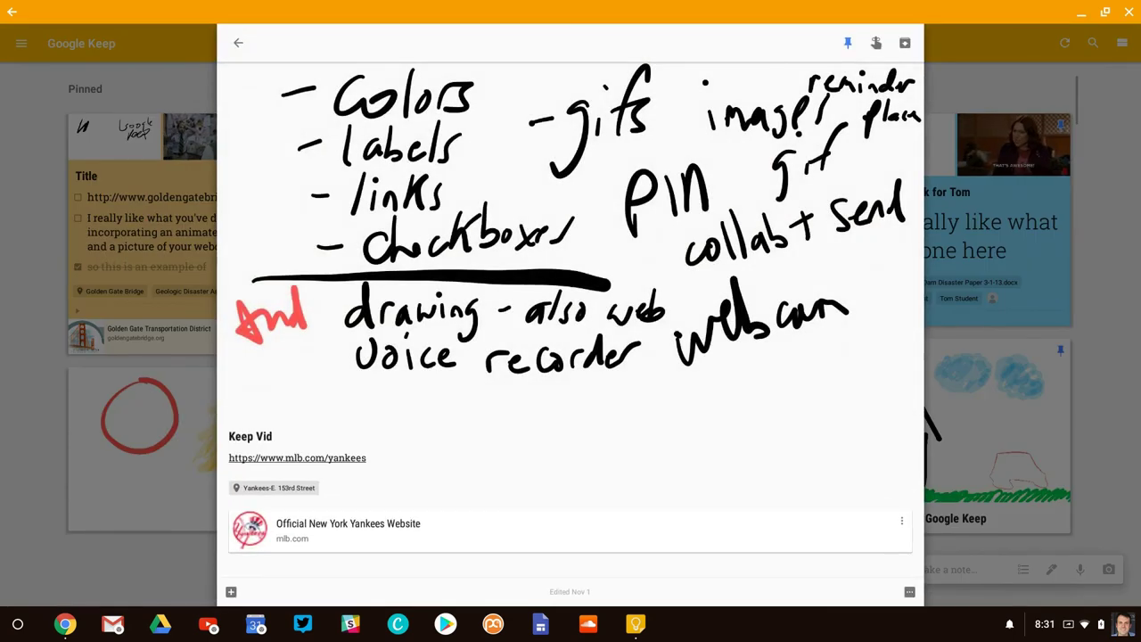